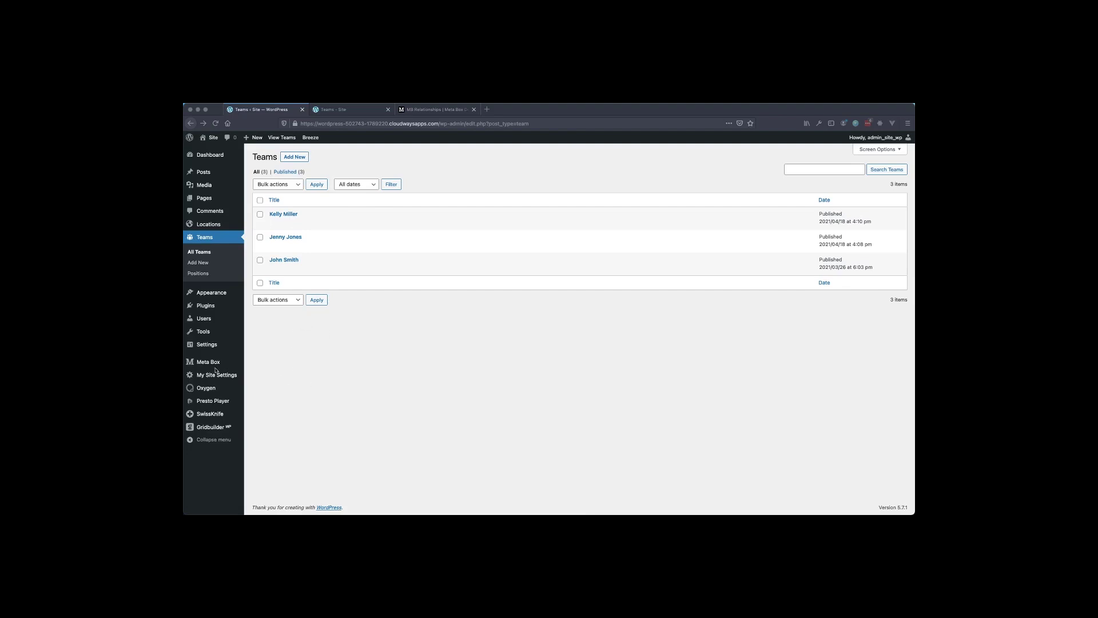
# Start a new Meta Box relationship titled 'Team and Location'.
pyautogui.moveTo(211, 362)
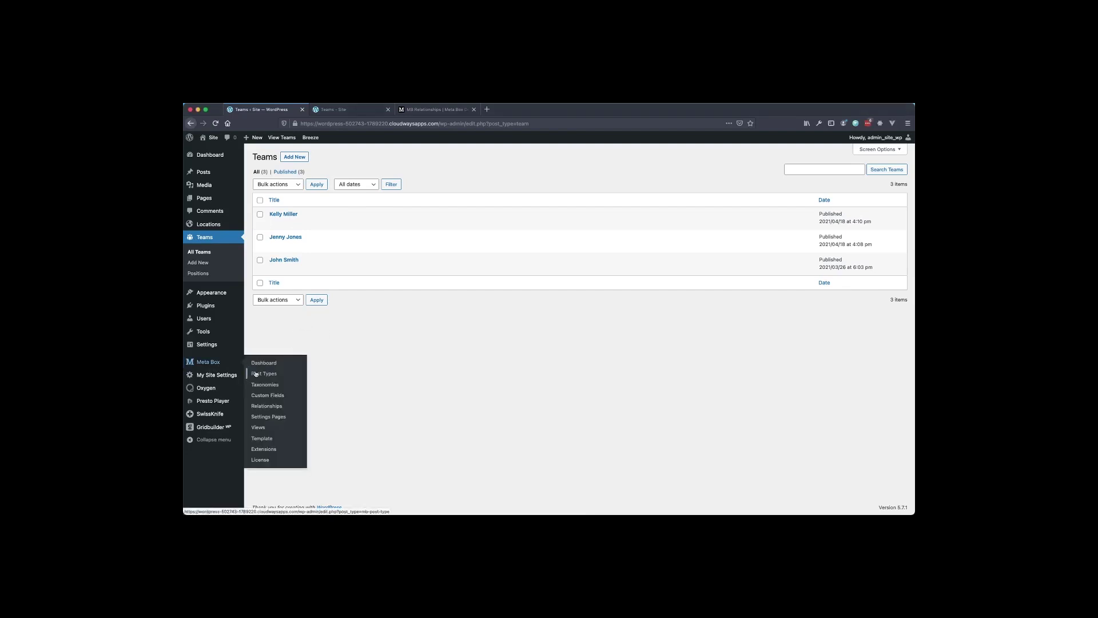
pyautogui.click(268, 406)
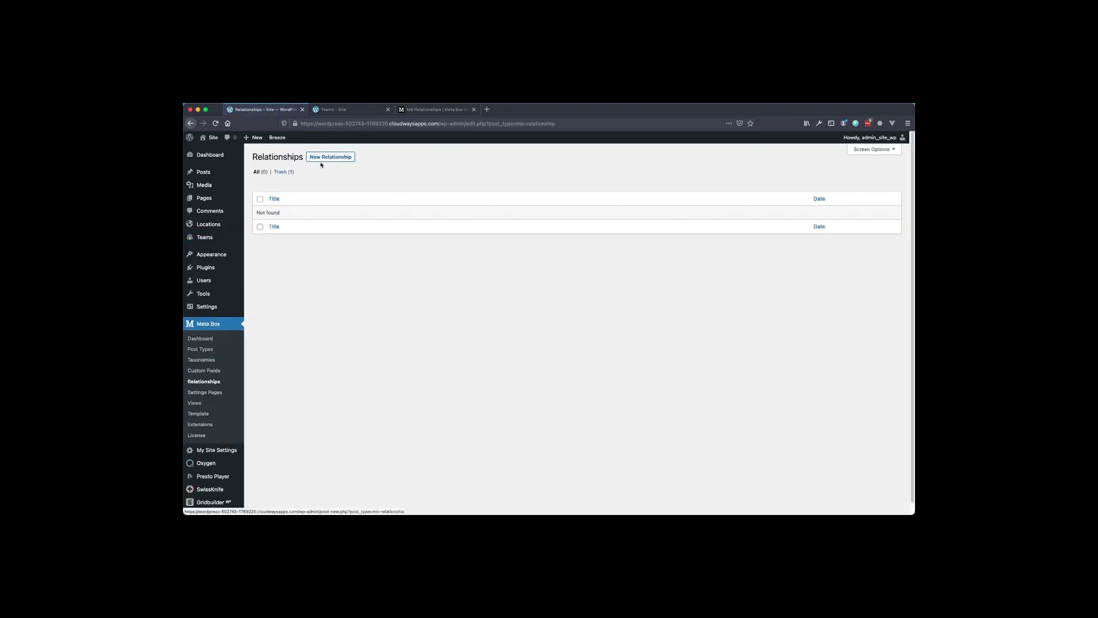
pyautogui.click(323, 160)
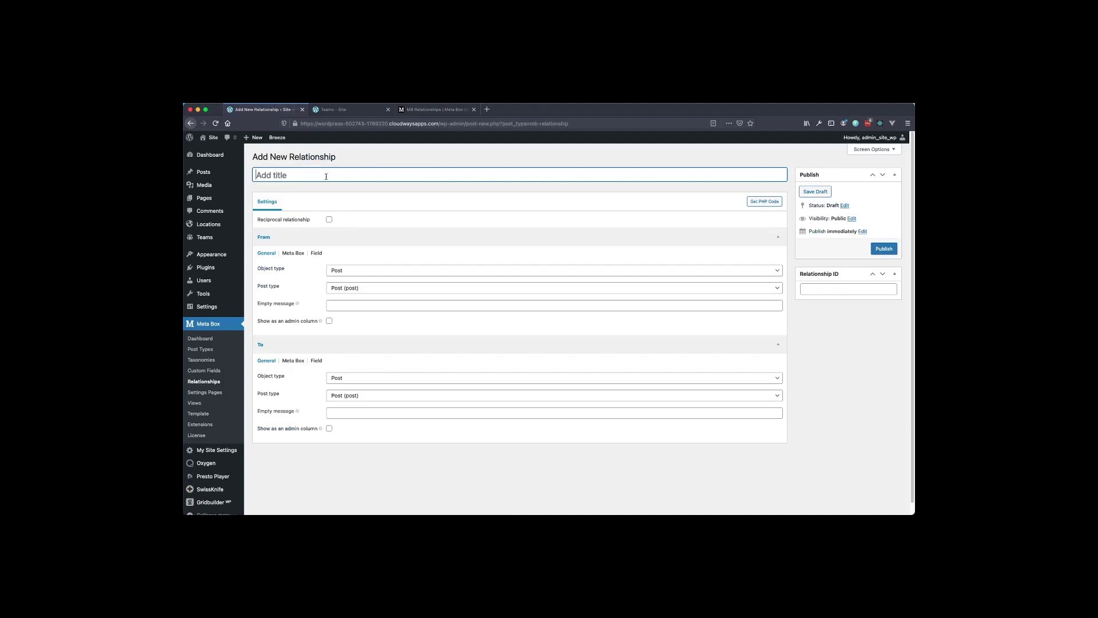
pyautogui.write('Team and Location')
# Set the relationship from Team to Location posts and make it reciprocal.
pyautogui.click(351, 291)
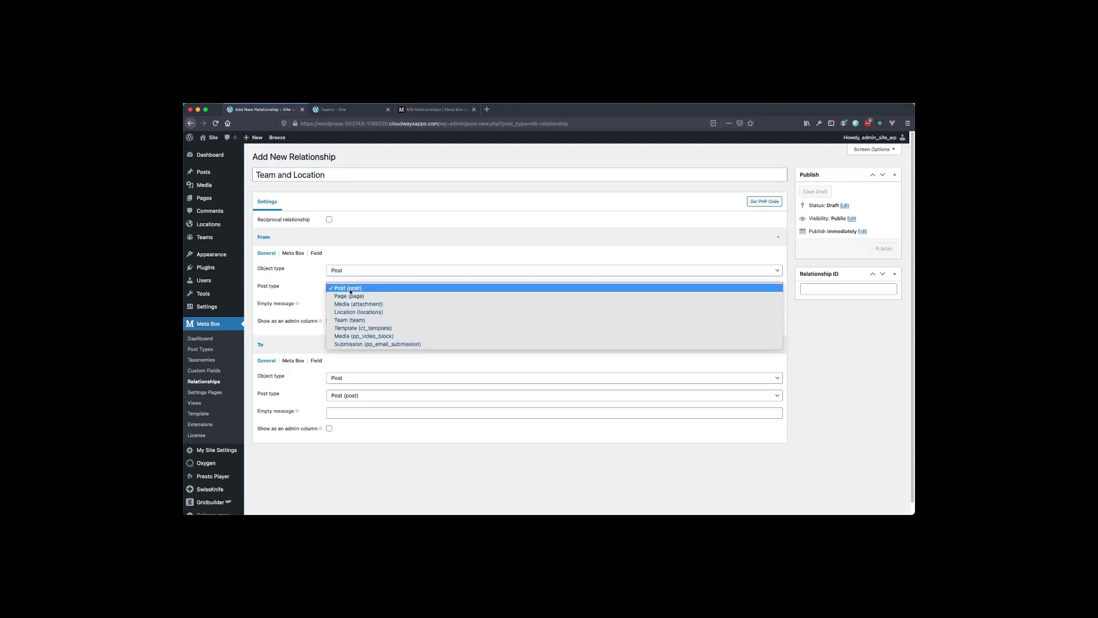
pyautogui.click(353, 321)
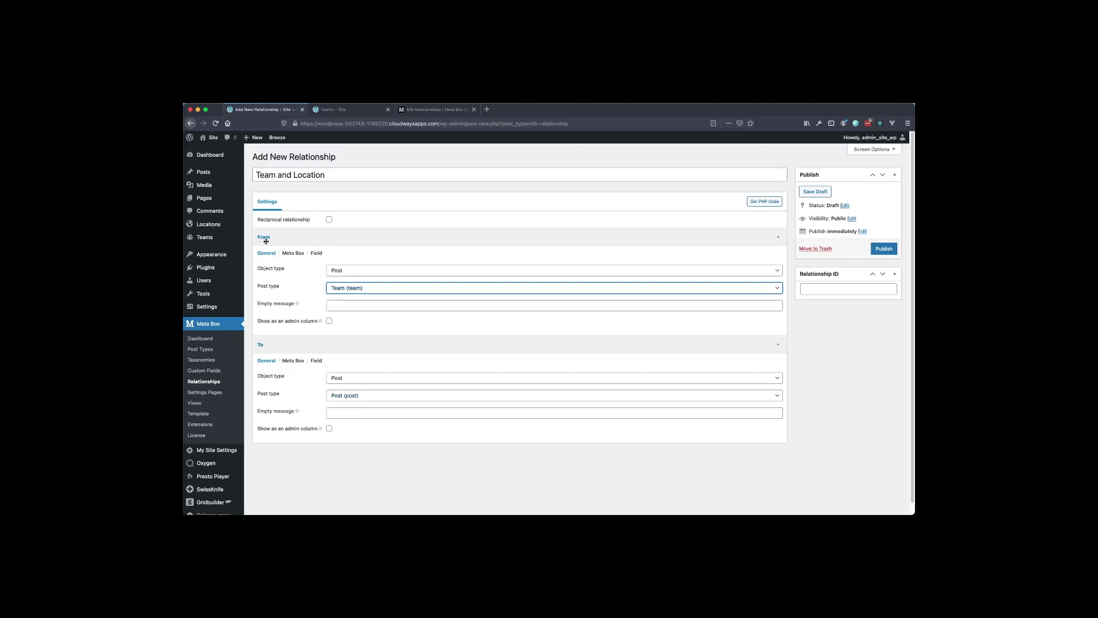
pyautogui.click(353, 400)
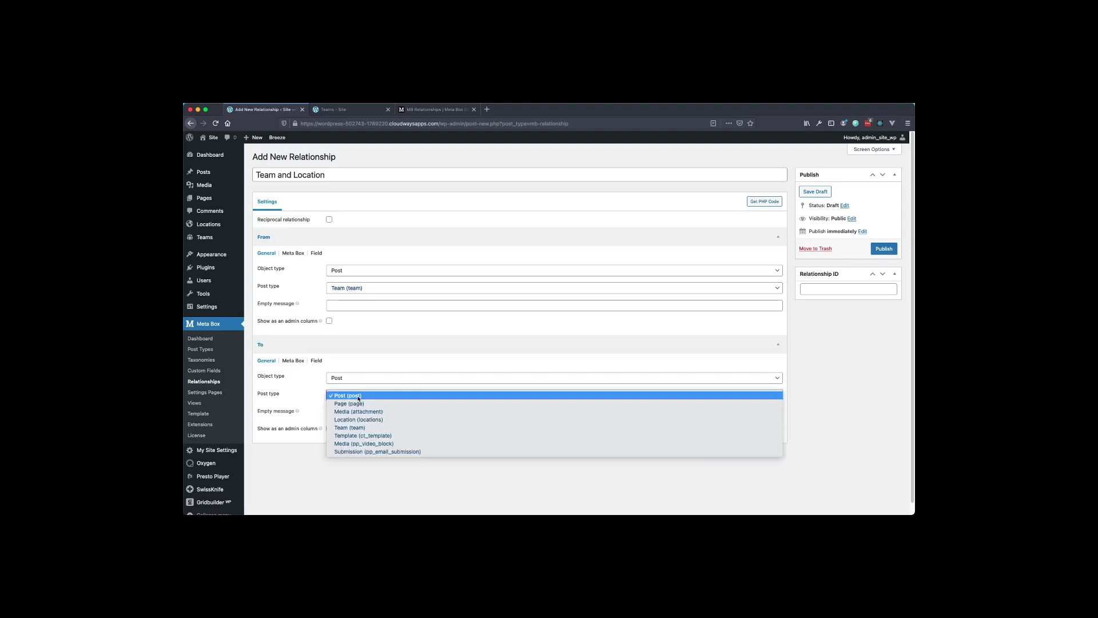
pyautogui.click(350, 419)
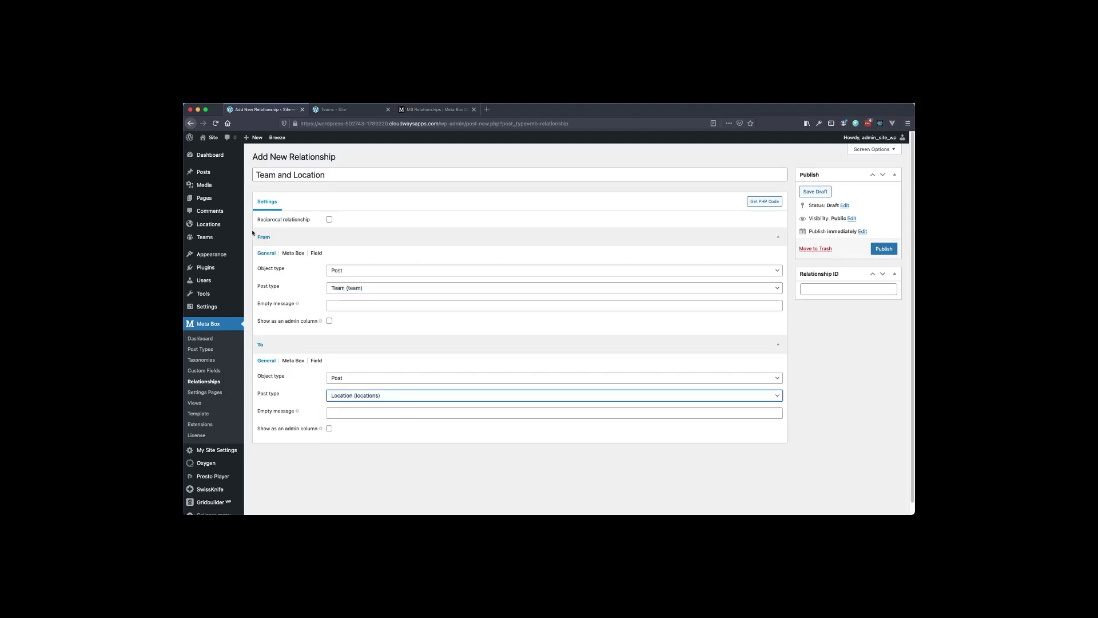
pyautogui.click(329, 220)
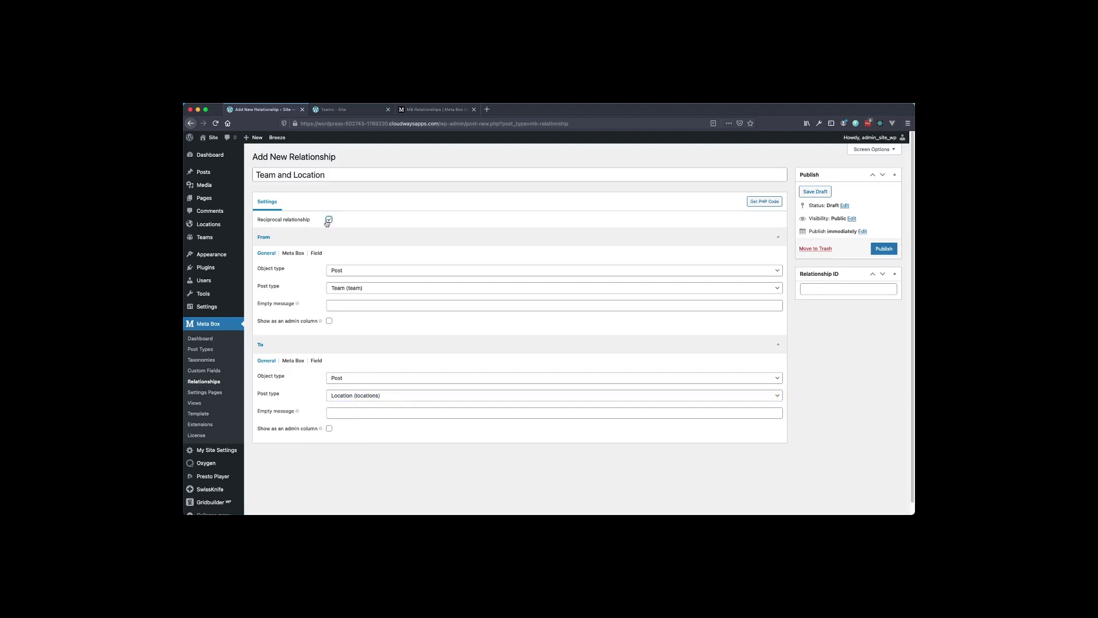
# Title the From meta box 'Relationship with Location' and publish the relationship.
pyautogui.click(289, 254)
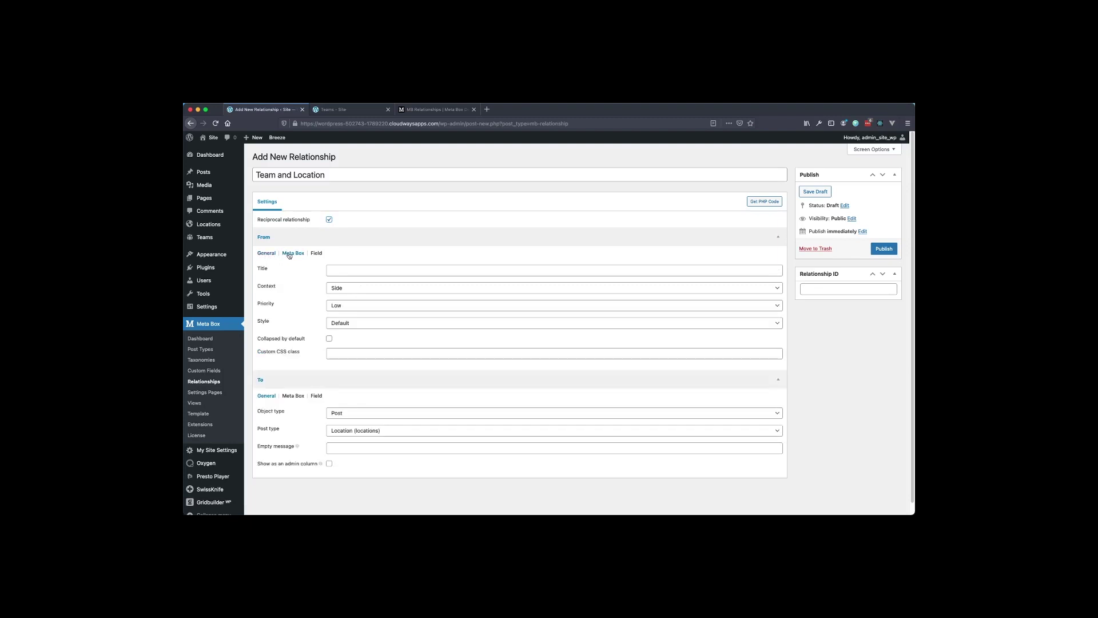
pyautogui.click(355, 272)
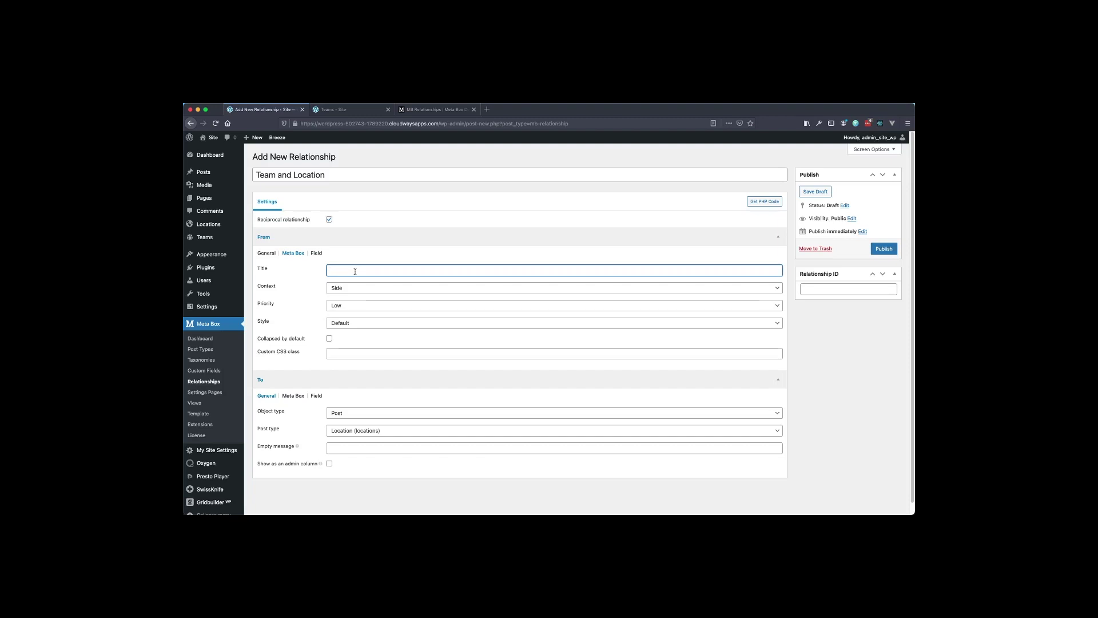
pyautogui.write('Re')
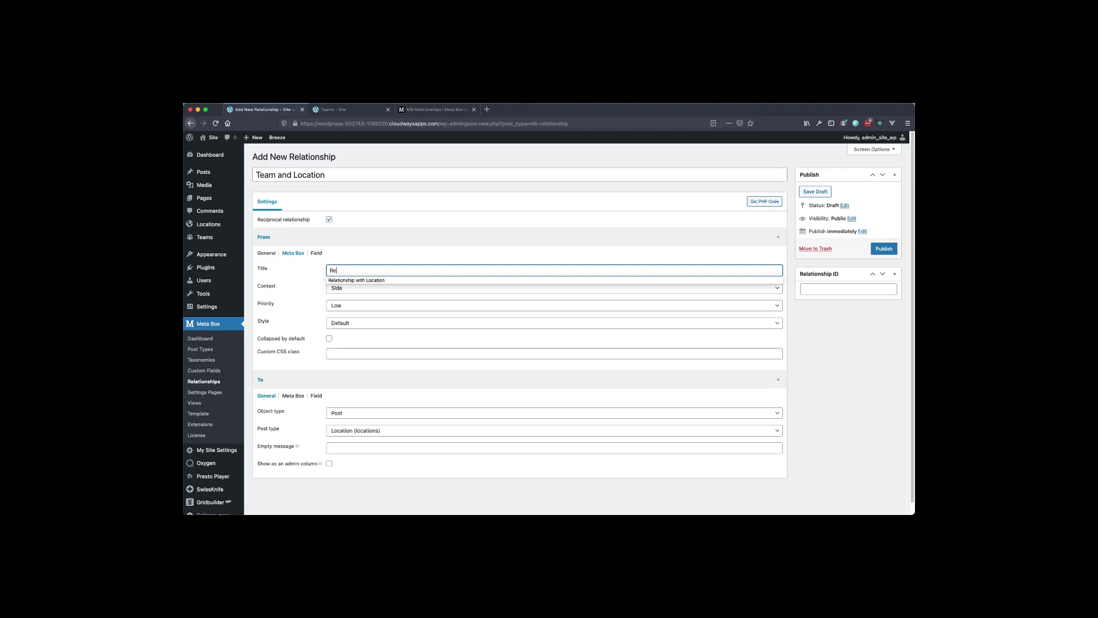
pyautogui.click(368, 281)
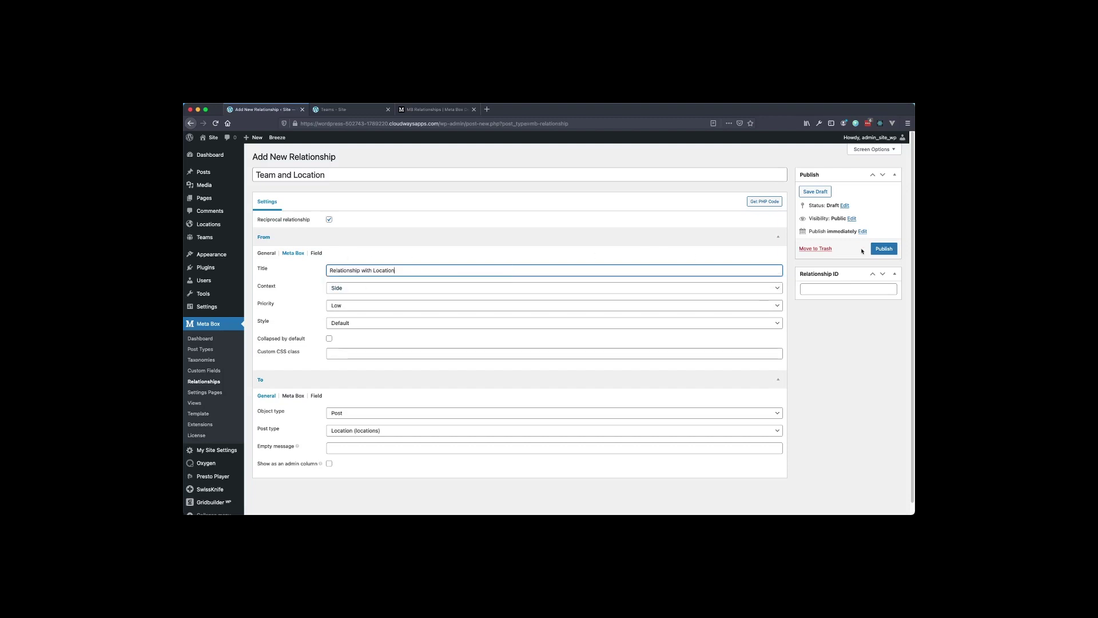
pyautogui.click(884, 249)
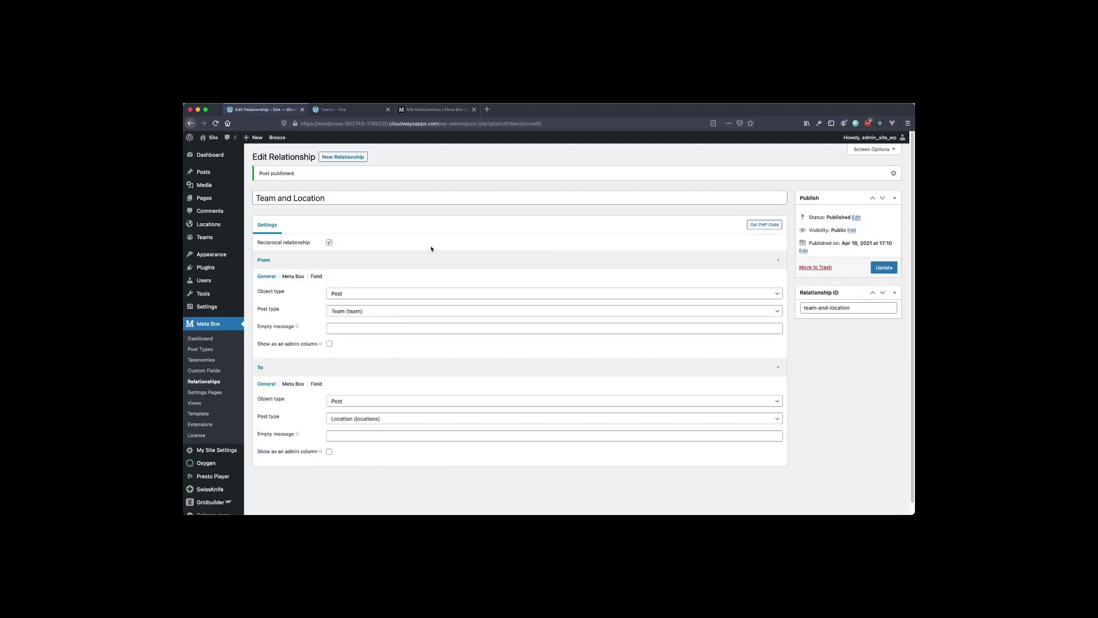
# Relate the first team member to Home Office and update the post.
pyautogui.moveTo(204, 241)
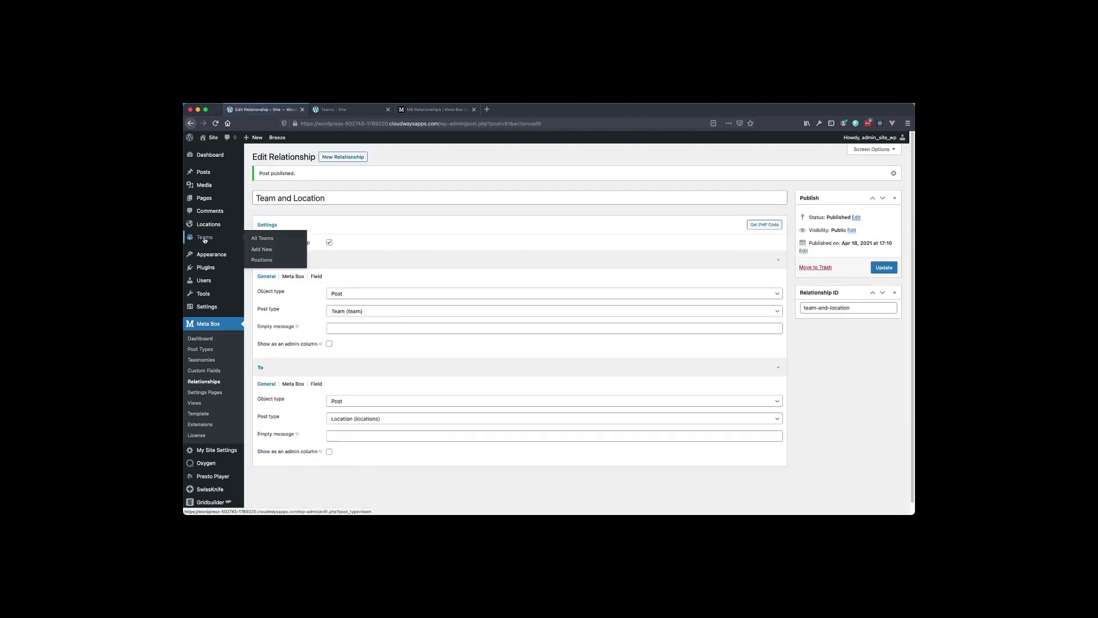
pyautogui.click(205, 238)
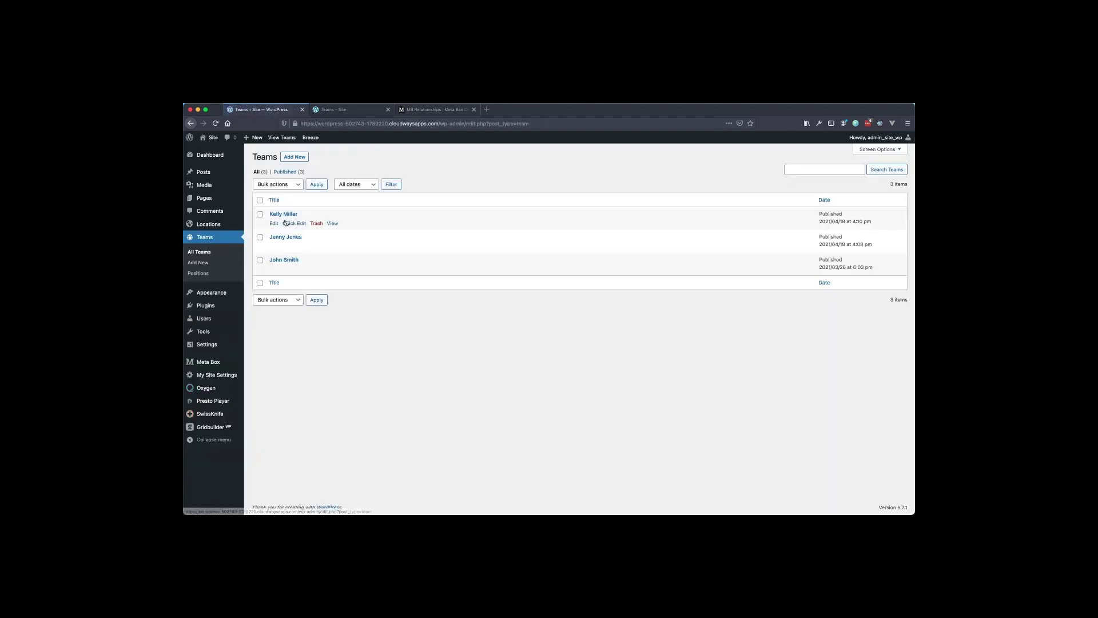
pyautogui.click(288, 214)
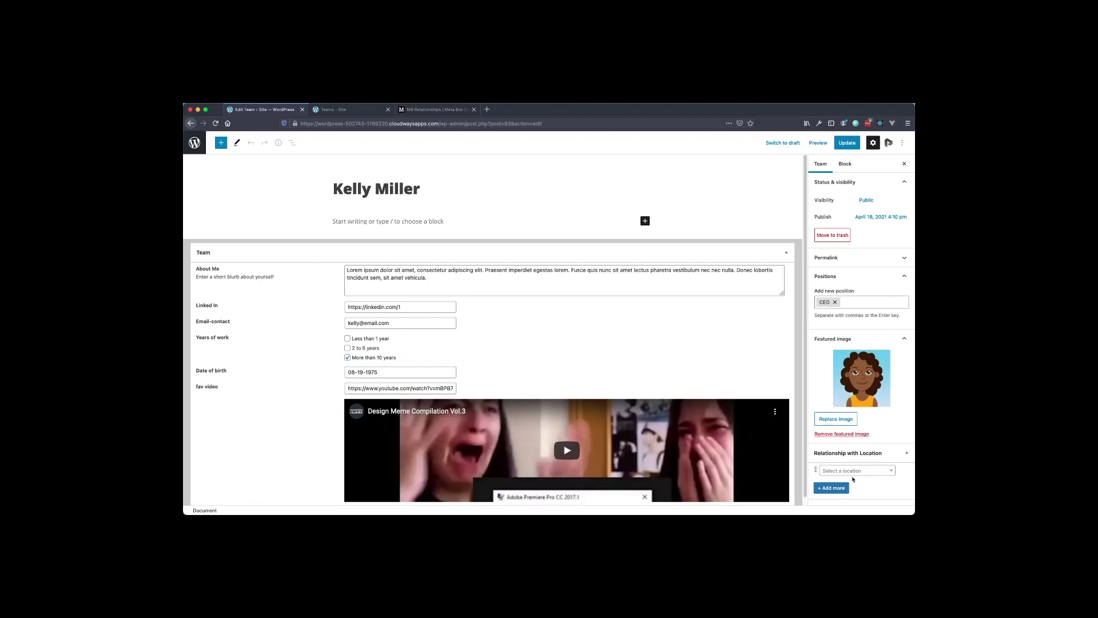
pyautogui.click(874, 472)
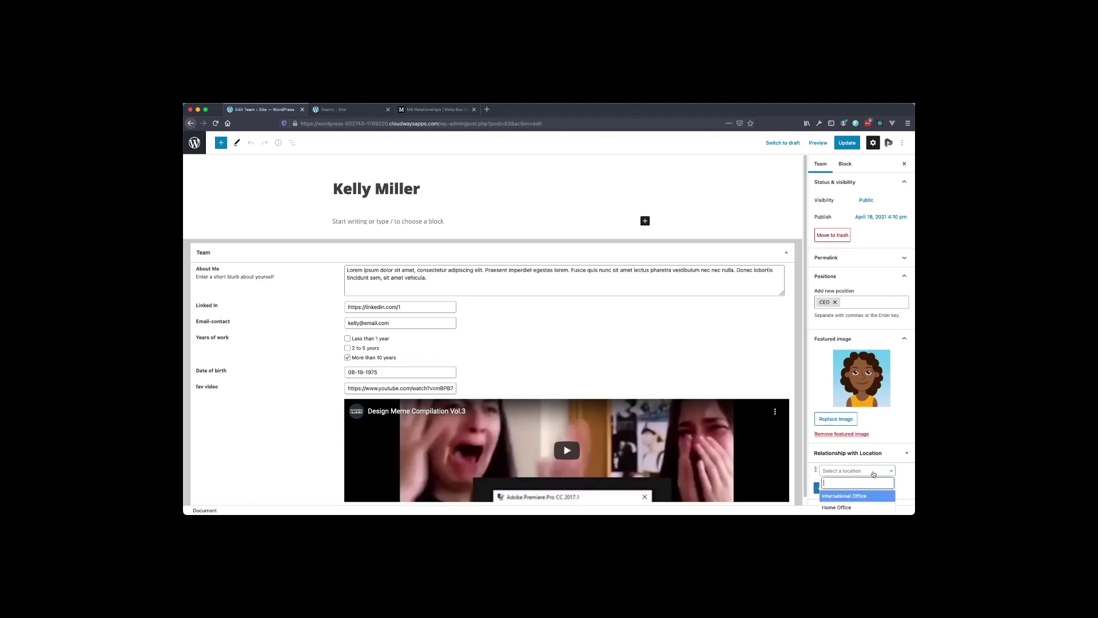
pyautogui.click(855, 507)
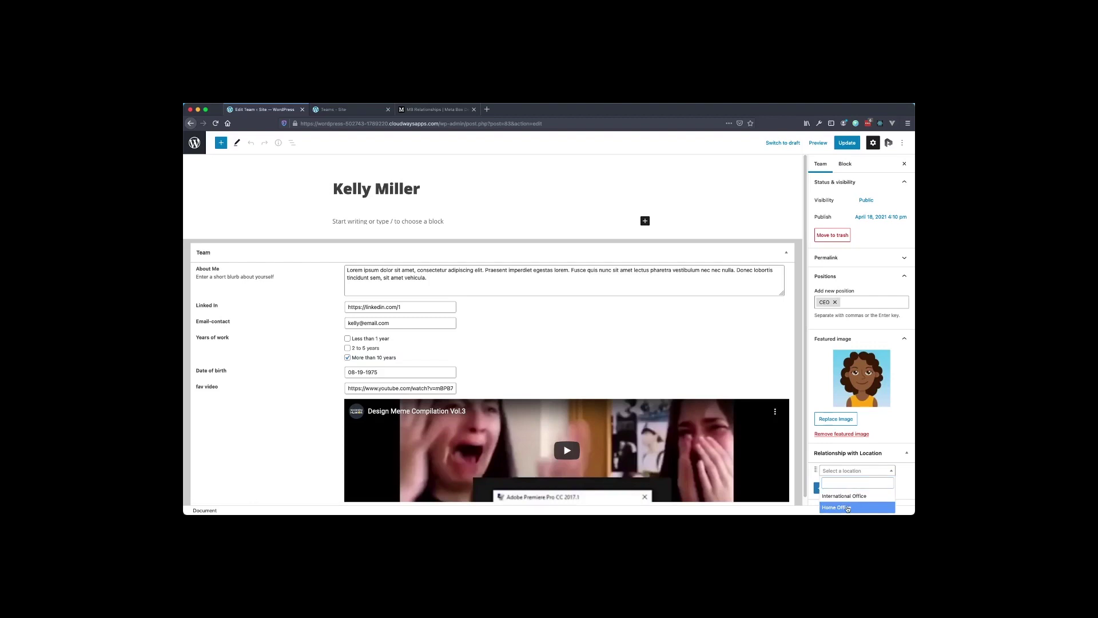
pyautogui.click(845, 143)
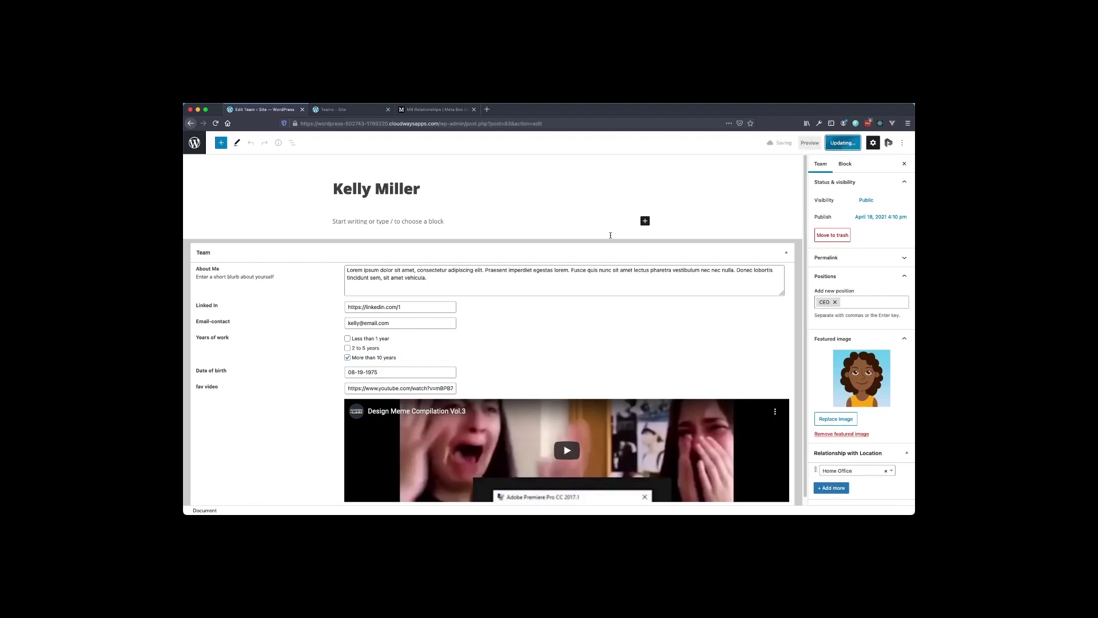
pyautogui.click(201, 150)
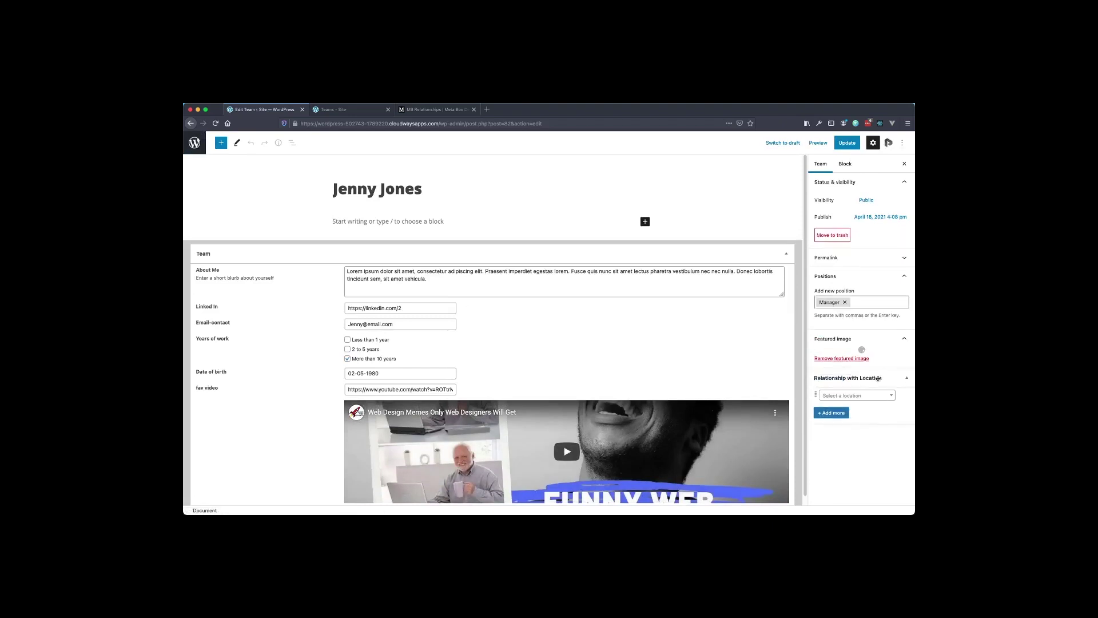
# Relate the second team member to International Office and update the post.
pyautogui.click(872, 470)
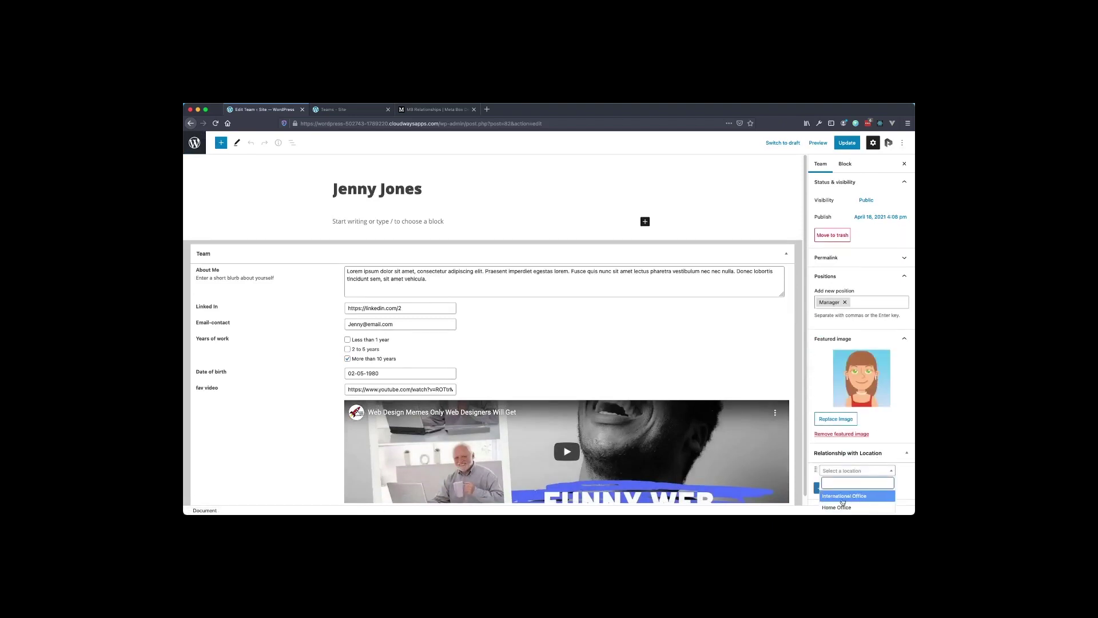
pyautogui.click(842, 497)
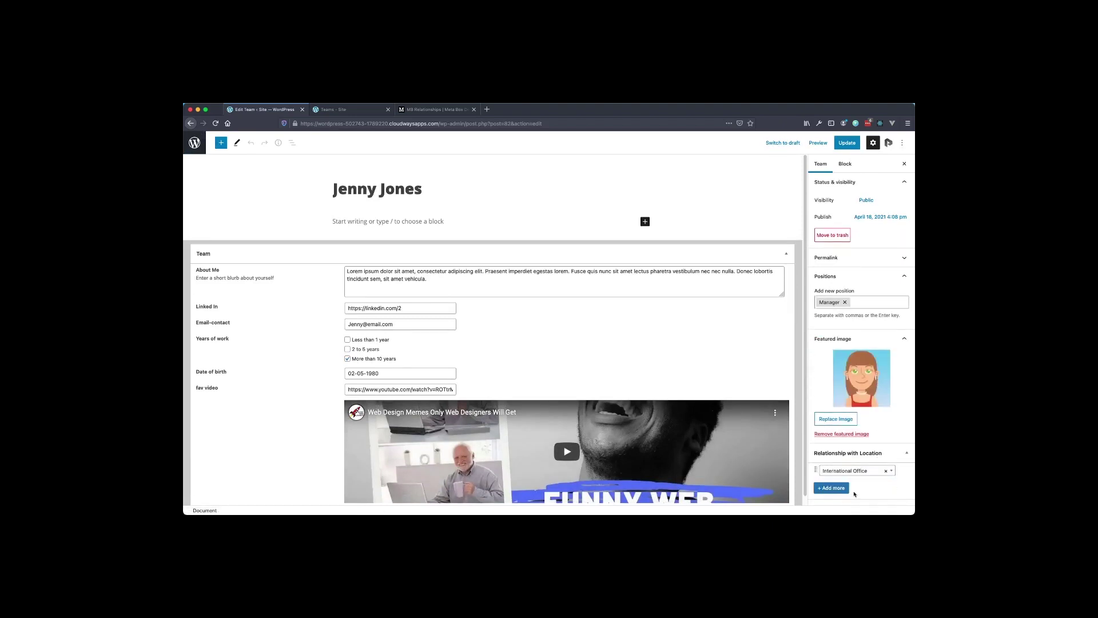
pyautogui.click(847, 142)
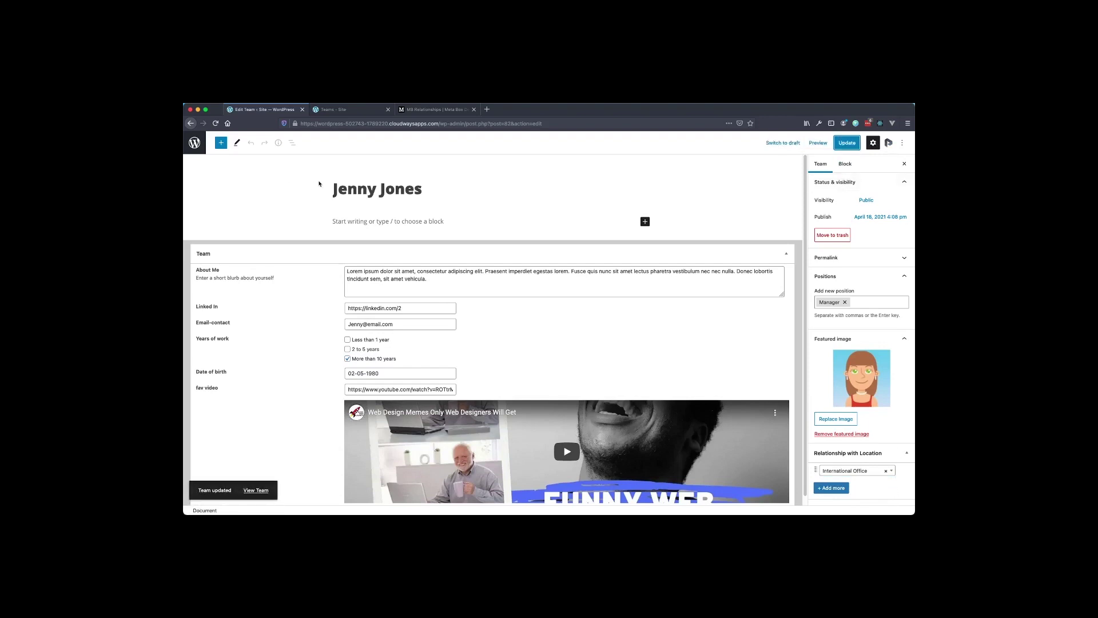
pyautogui.click(189, 143)
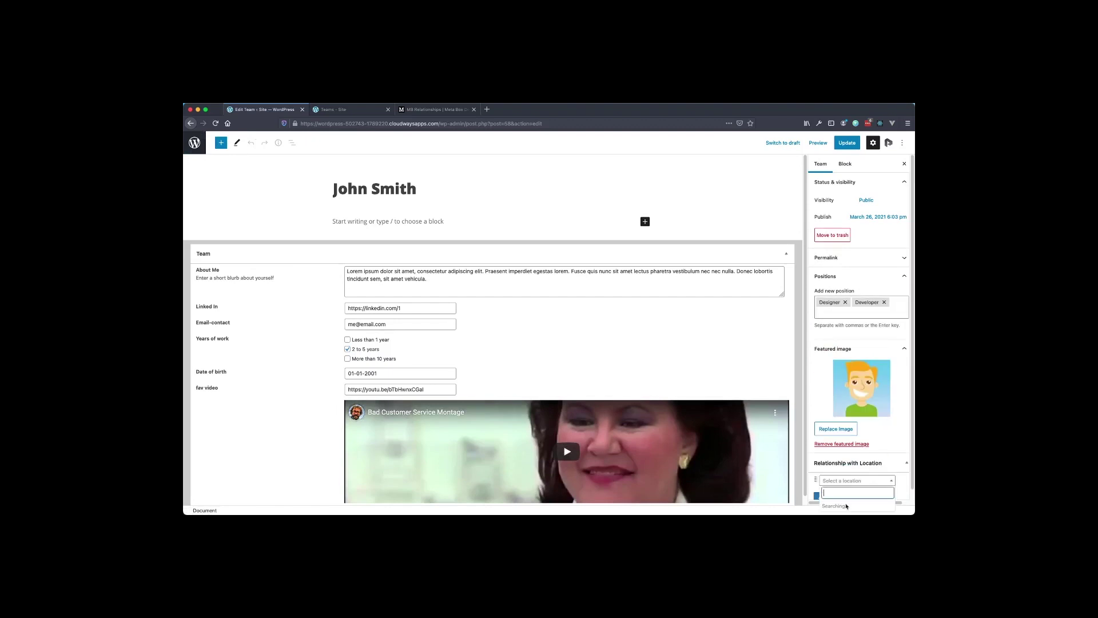
# Relate the third team member to Home Office, update, and return to All Teams.
pyautogui.click(852, 481)
pyautogui.click(831, 470)
pyautogui.click(847, 143)
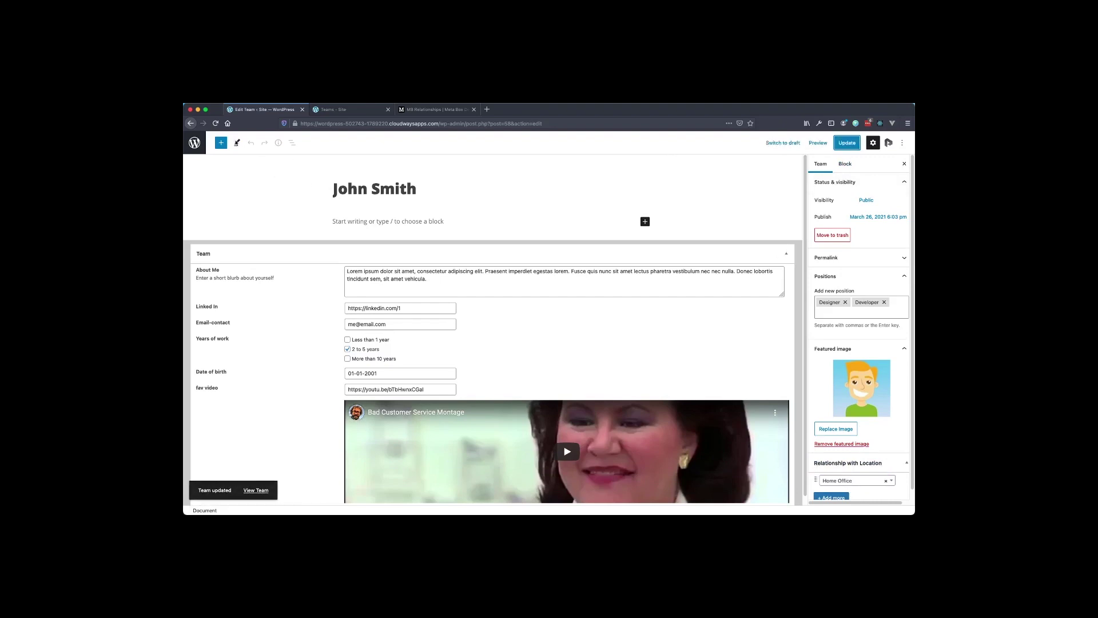
pyautogui.click(194, 145)
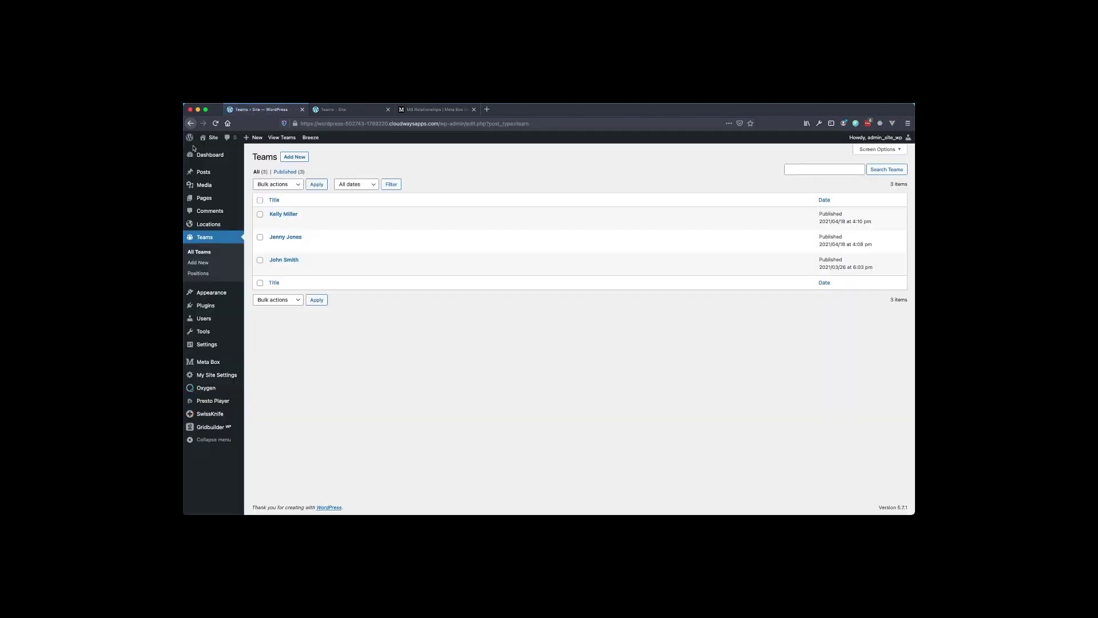
# Go to Locations and reload the International Office location's edit page.
pyautogui.click(202, 226)
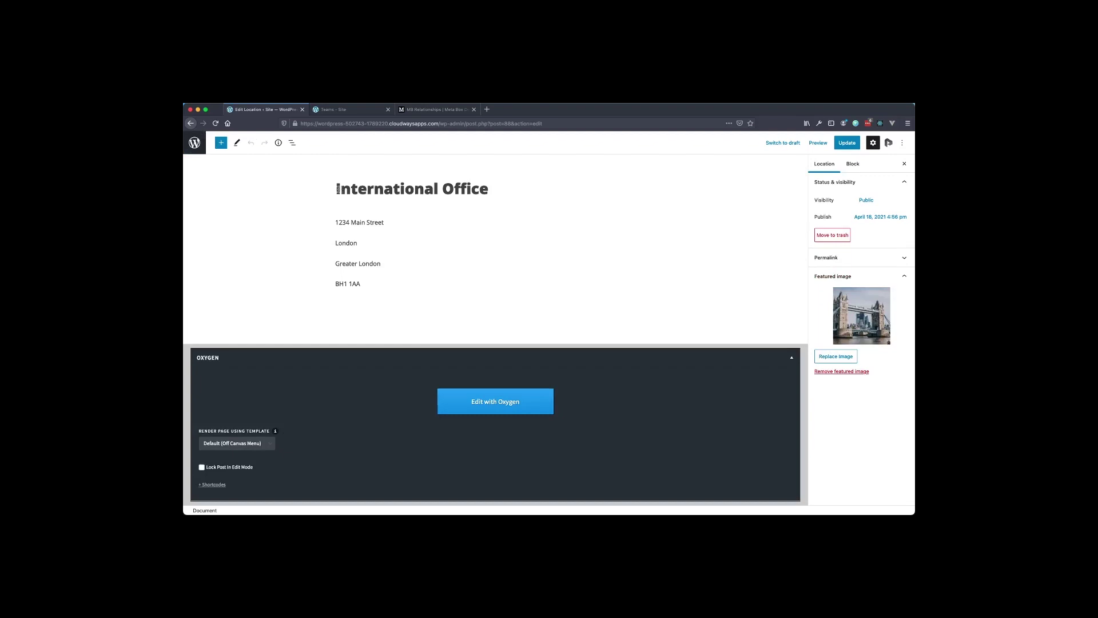
pyautogui.press('super+r')
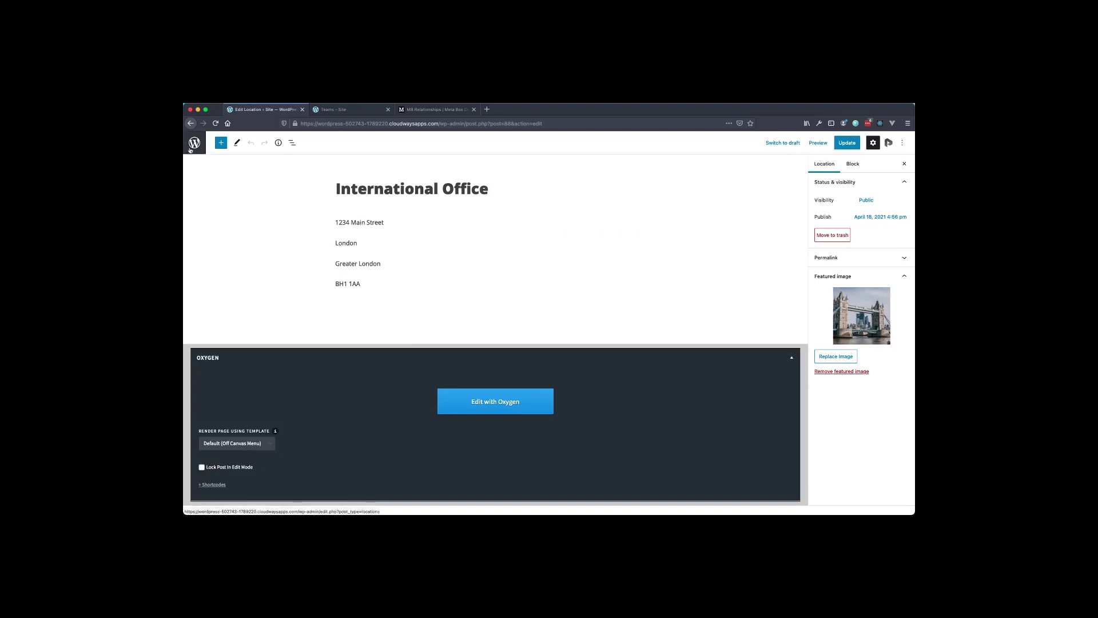
# Under Meta Box > Views, add a view 'Relationships for teams' with type Shortcode.
pyautogui.click(191, 150)
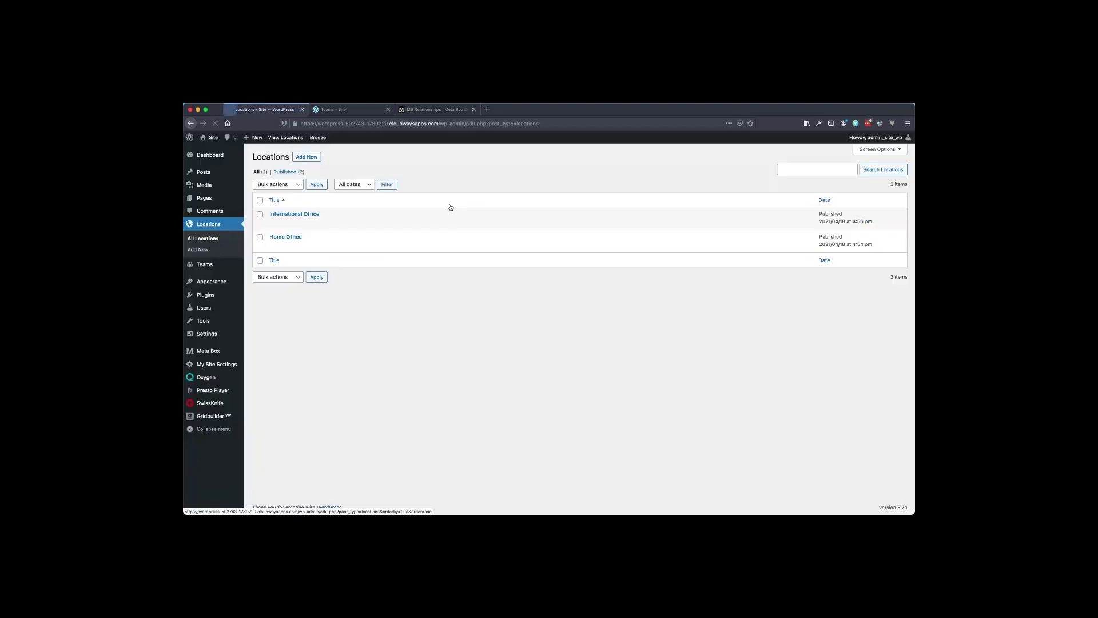
pyautogui.moveTo(204, 352)
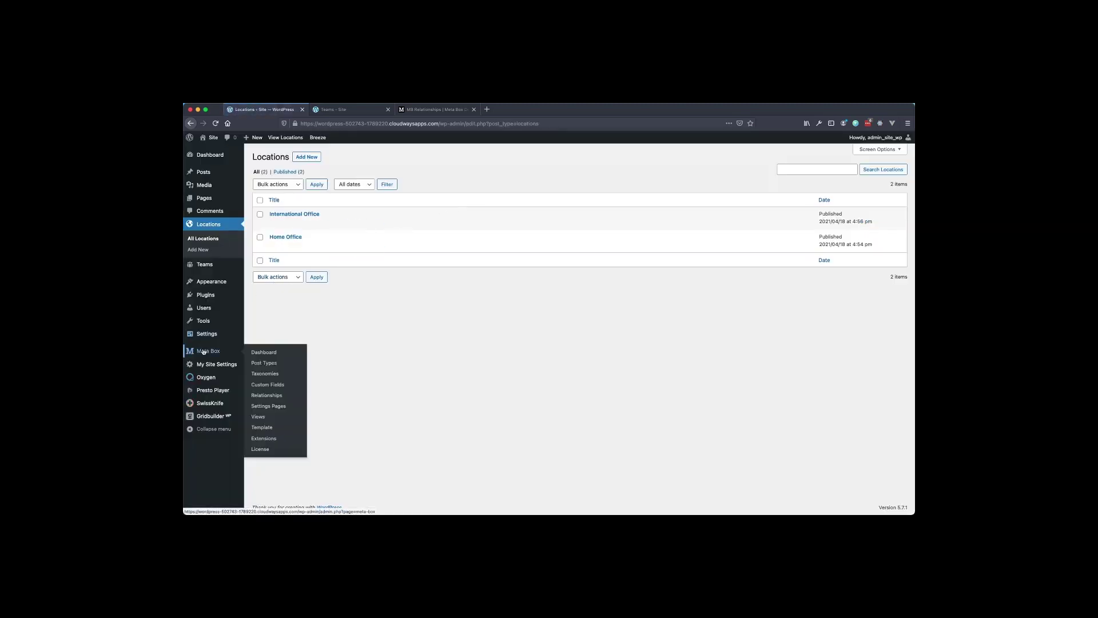
pyautogui.click(258, 417)
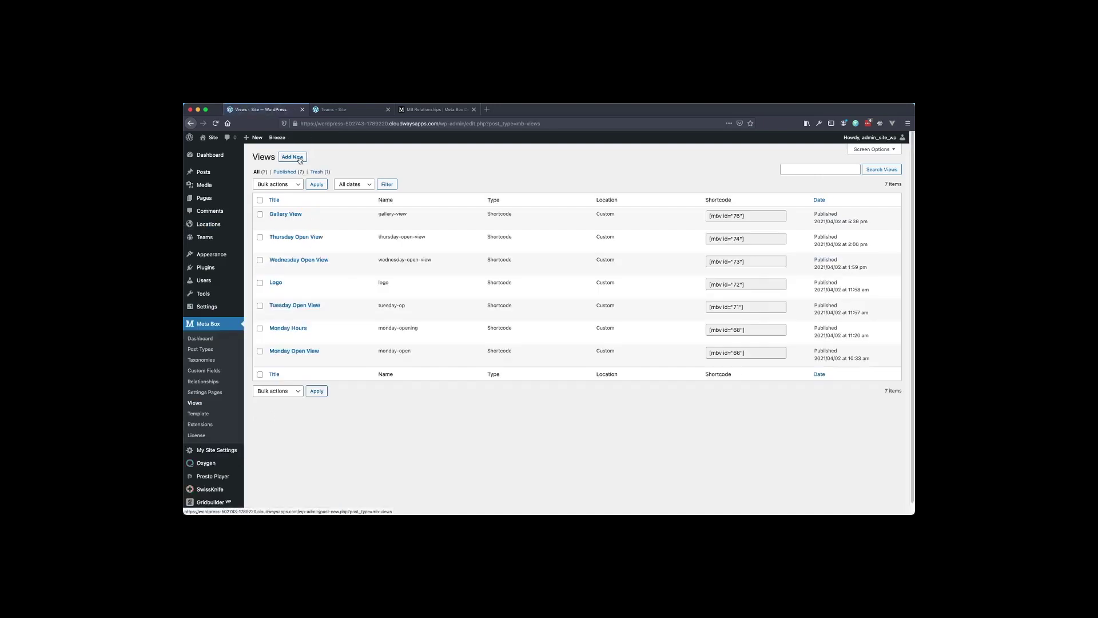
pyautogui.click(299, 159)
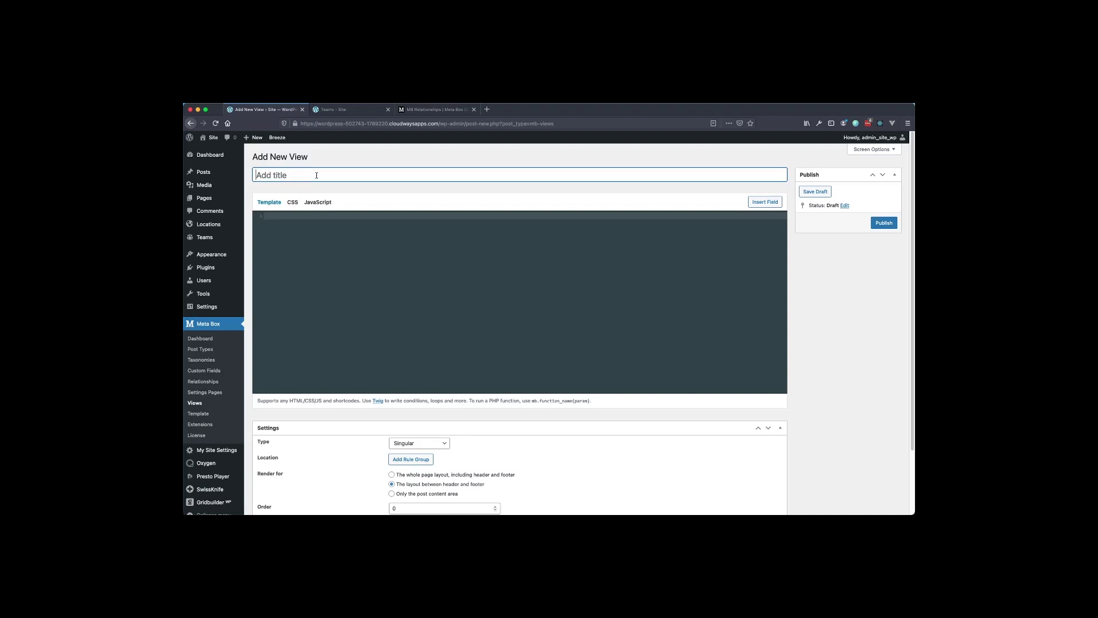
pyautogui.write('Relationships for teams')
pyautogui.scroll(-1, 434, 321)
pyautogui.click(419, 412)
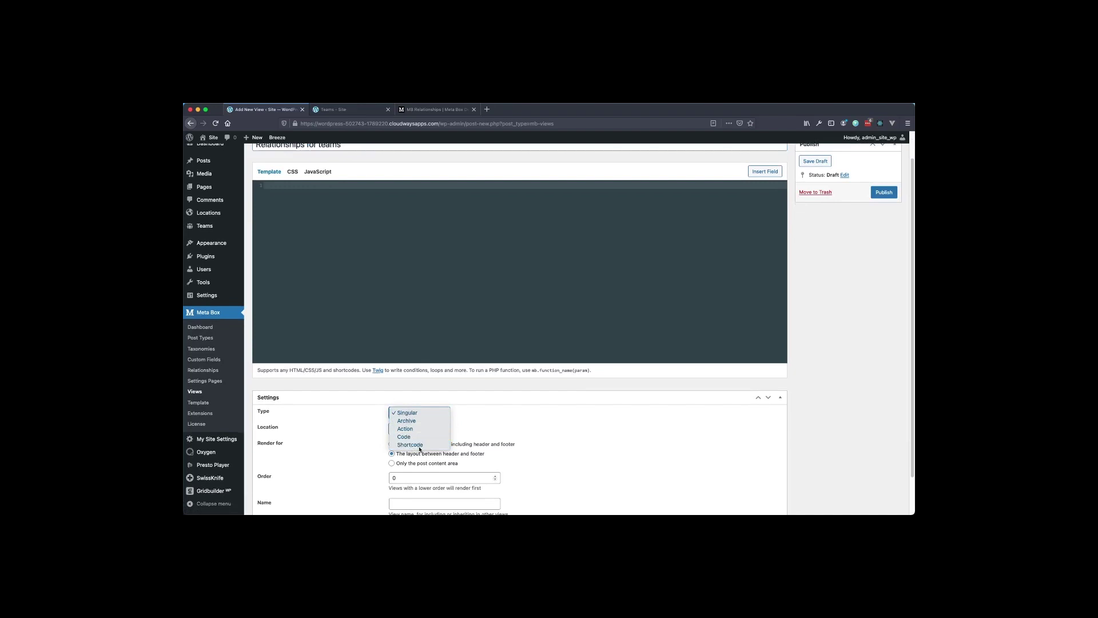
pyautogui.click(410, 445)
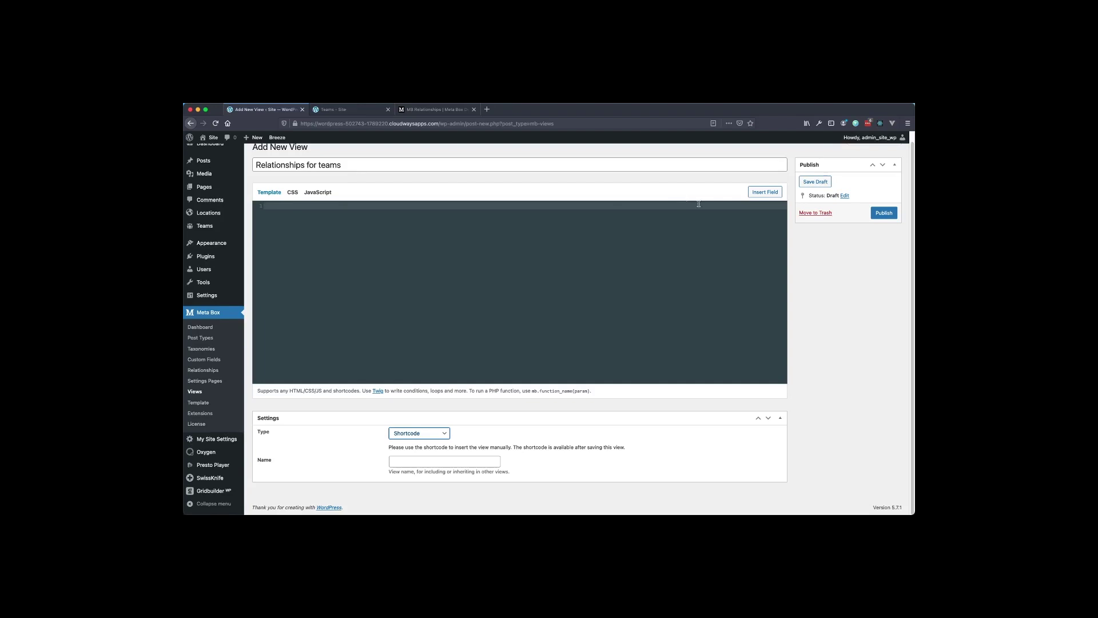
# Insert the Relationship with Location query loop, replacing the INSERT FIELDS HERE placeholder.
pyautogui.click(764, 196)
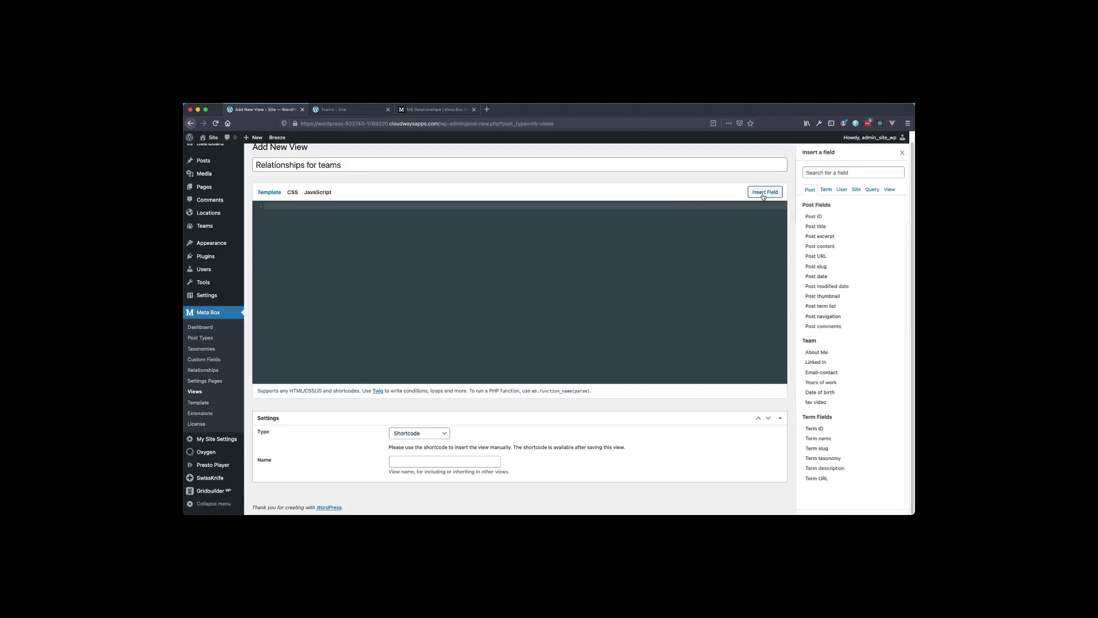
pyautogui.click(869, 190)
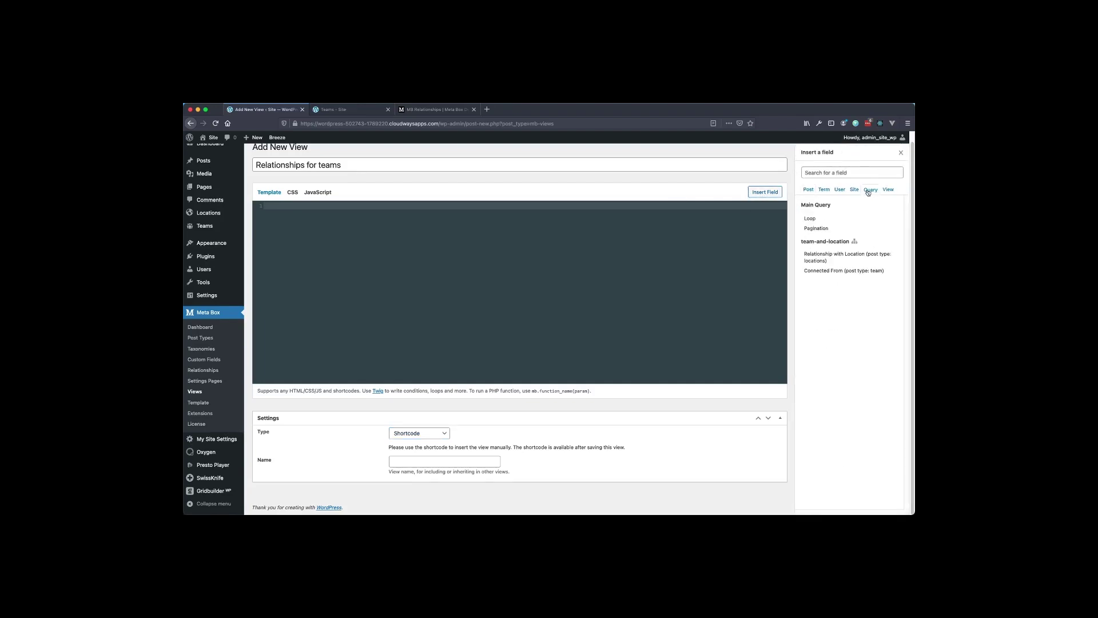
pyautogui.click(825, 260)
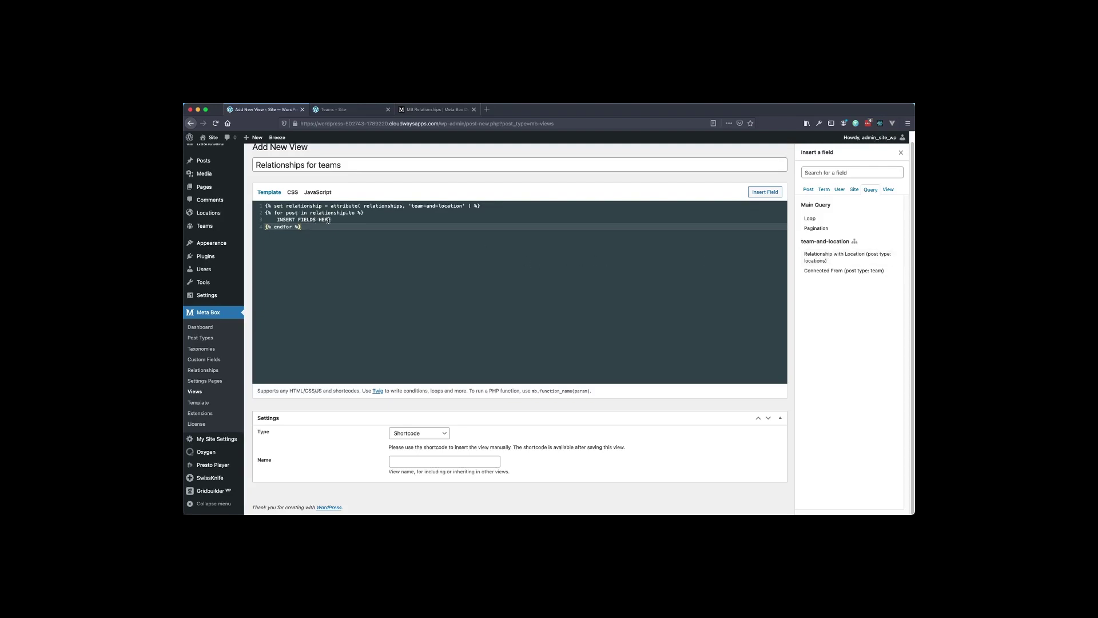
pyautogui.moveTo(332, 219); pyautogui.dragTo(275, 219)
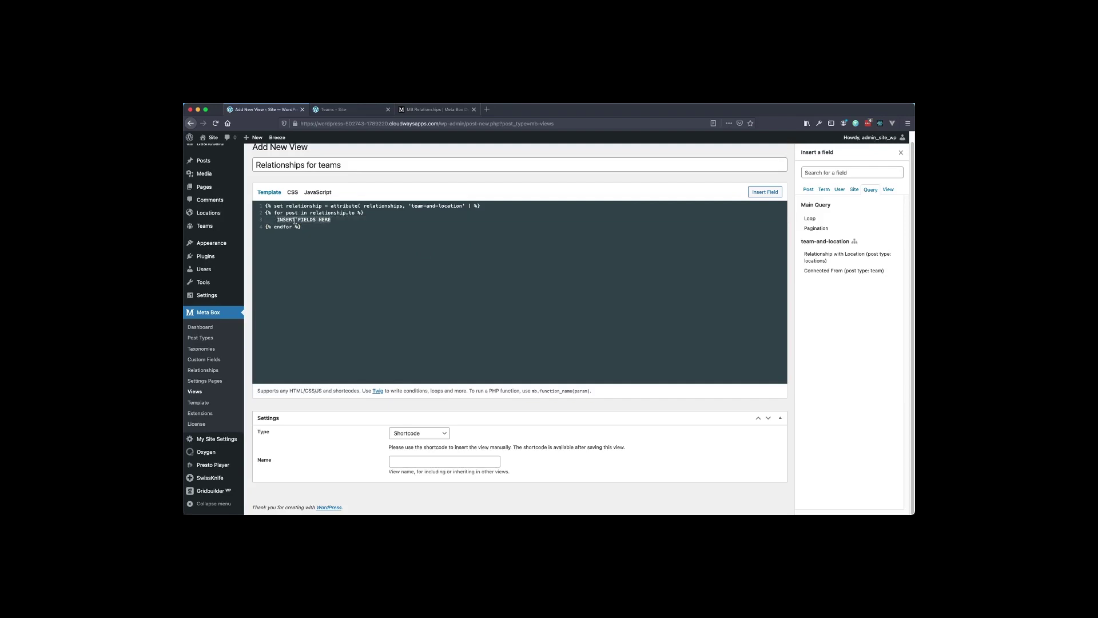
pyautogui.press('BackSpace')
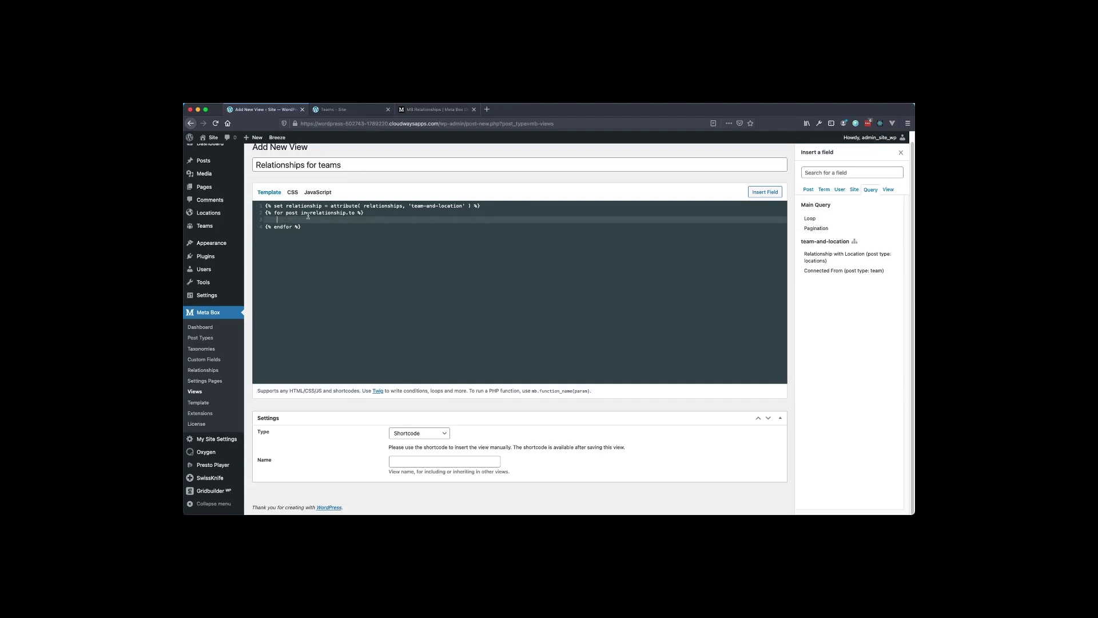
# Add the related post's title, content and thumbnail fields inside the loop.
pyautogui.click(807, 191)
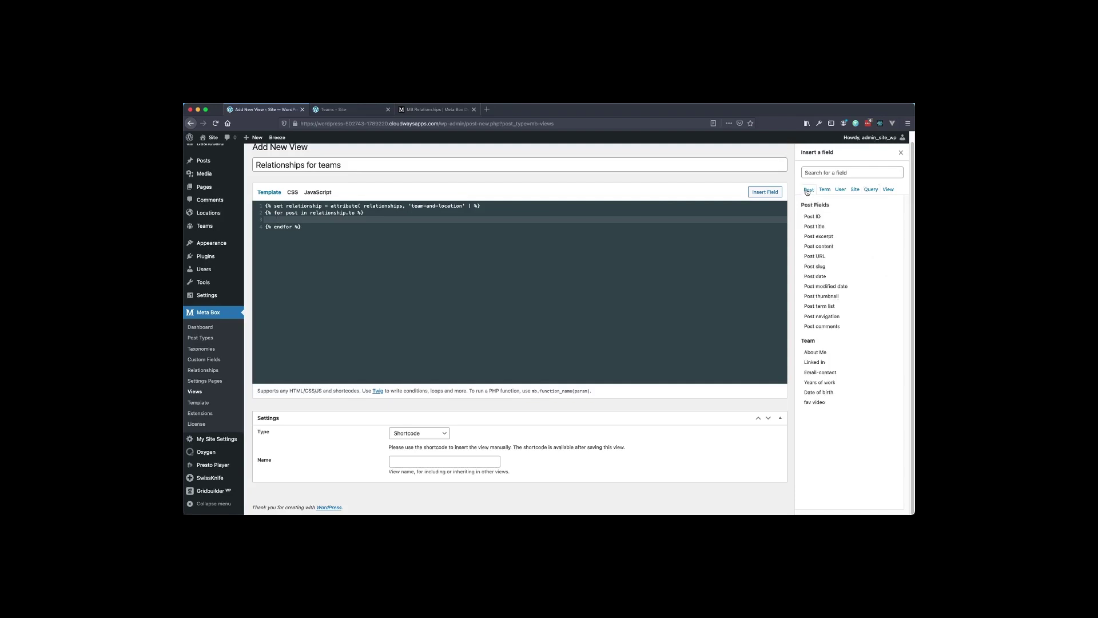
pyautogui.click(832, 229)
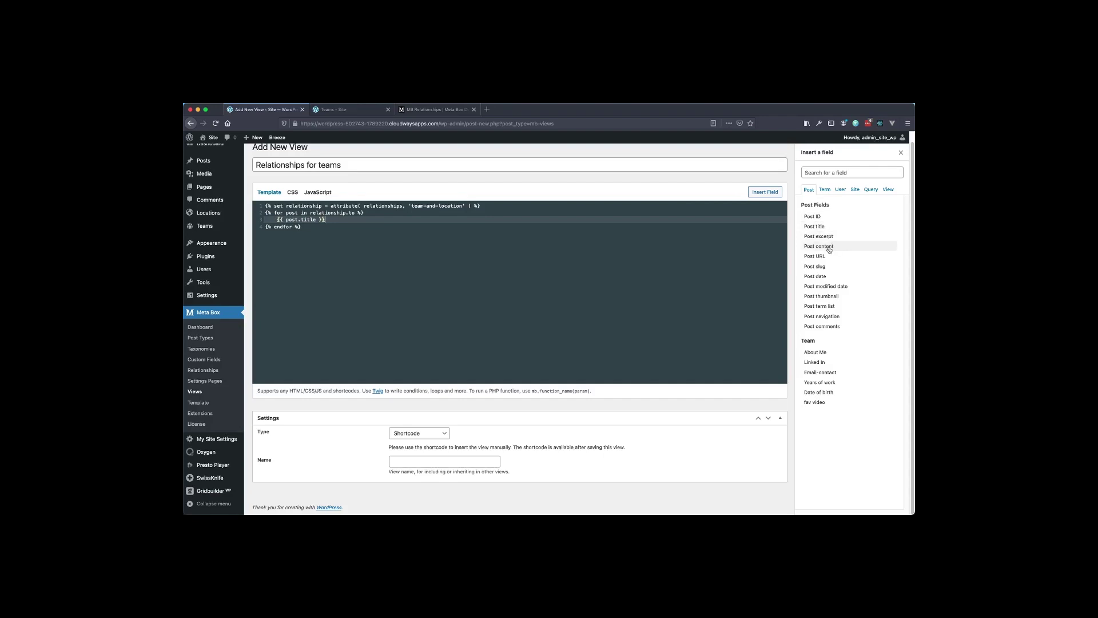
pyautogui.click(829, 247)
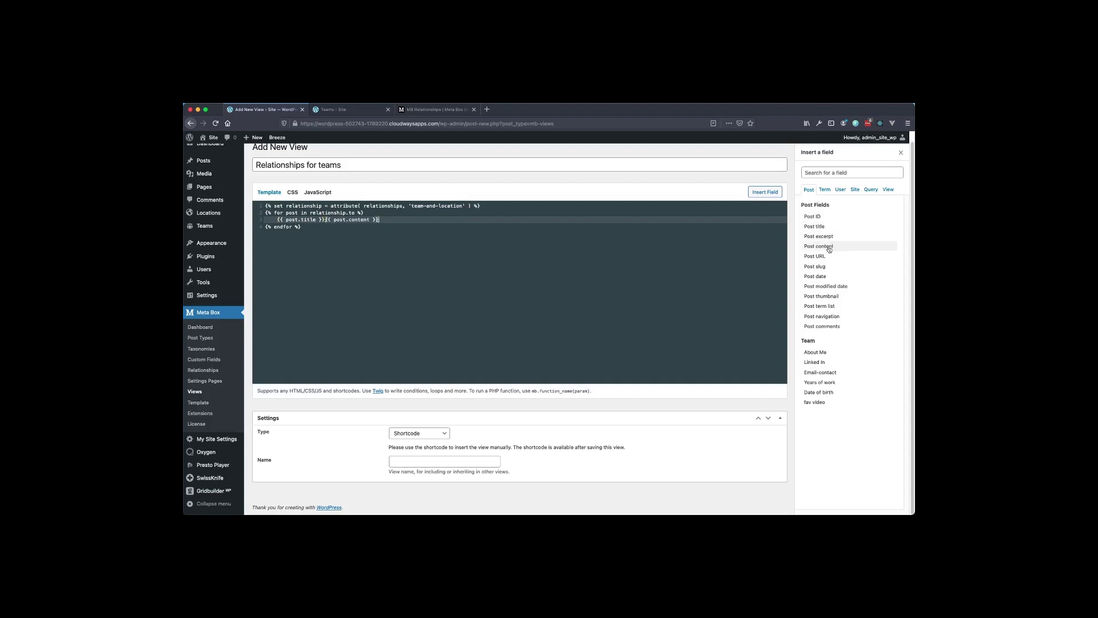
pyautogui.click(825, 298)
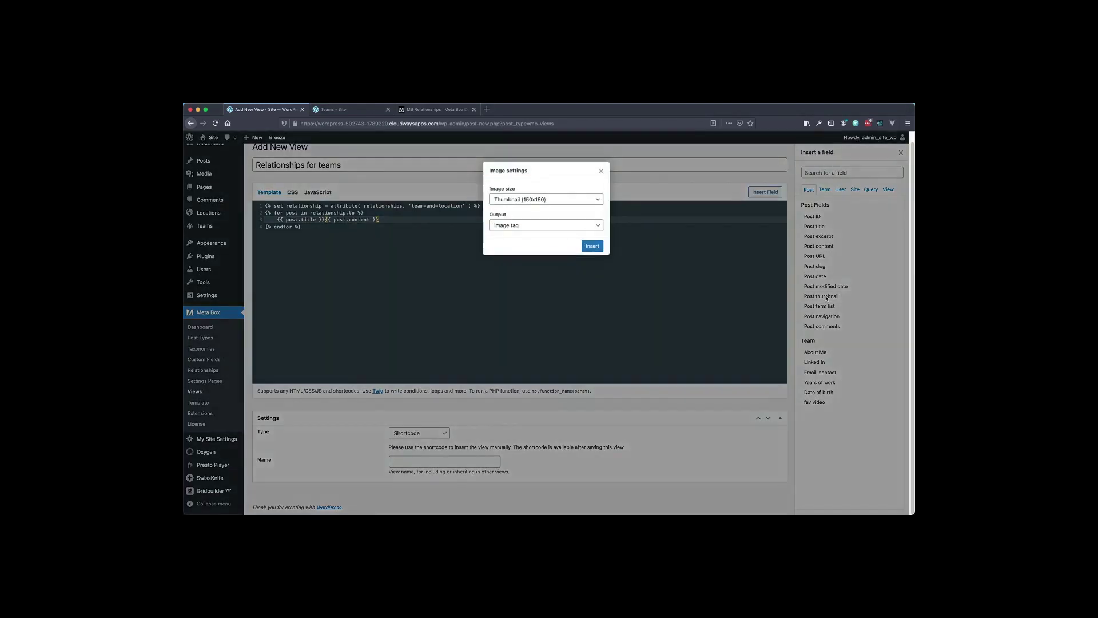
# Insert the thumbnail with Image tag output.
pyautogui.click(557, 229)
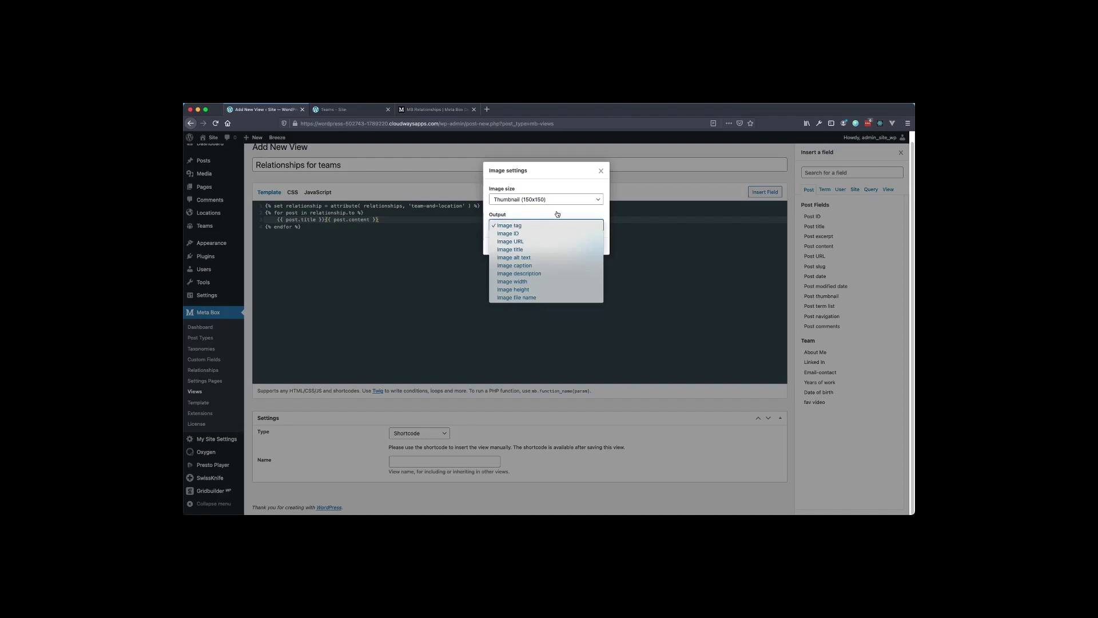
pyautogui.click(558, 215)
pyautogui.click(592, 246)
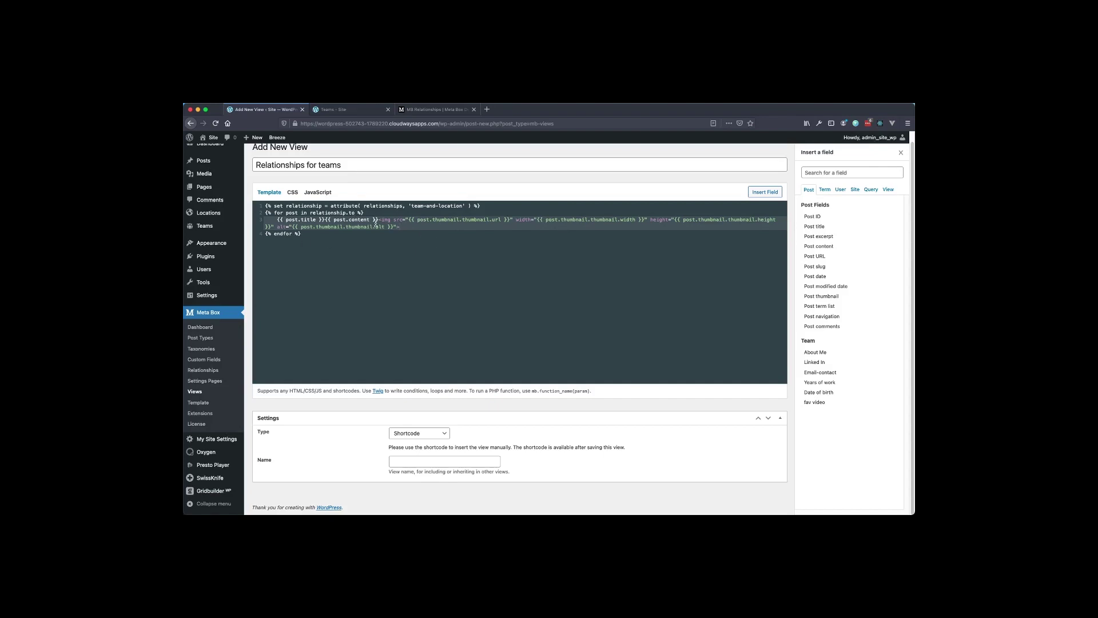
# Put title, content and image tag on separate, indented template lines.
pyautogui.click(325, 220)
pyautogui.press('Return')
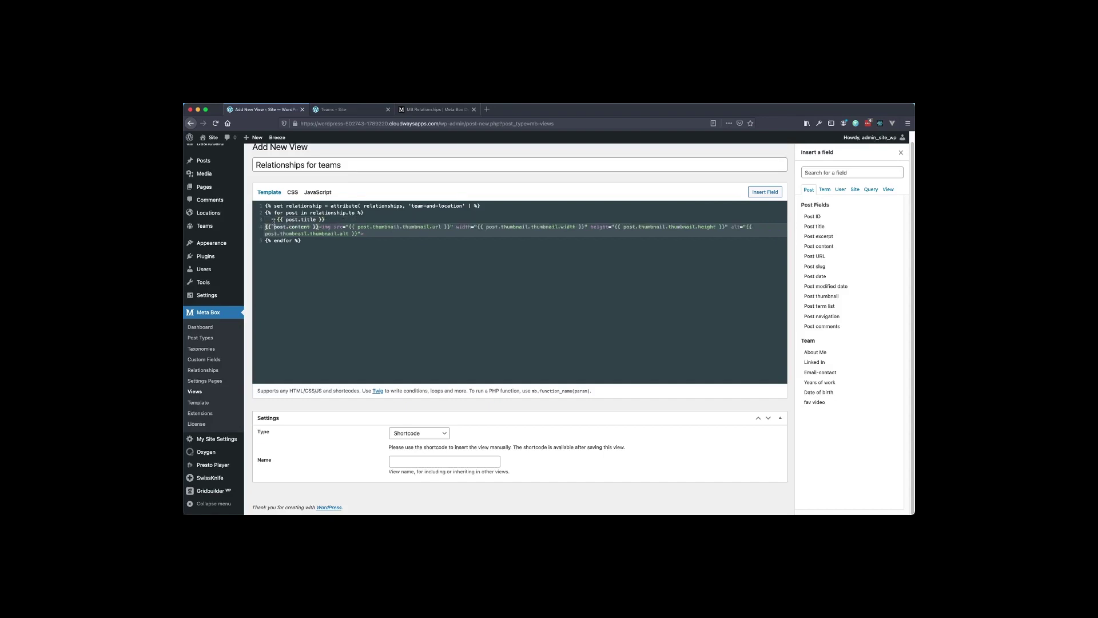
pyautogui.press('Tab')
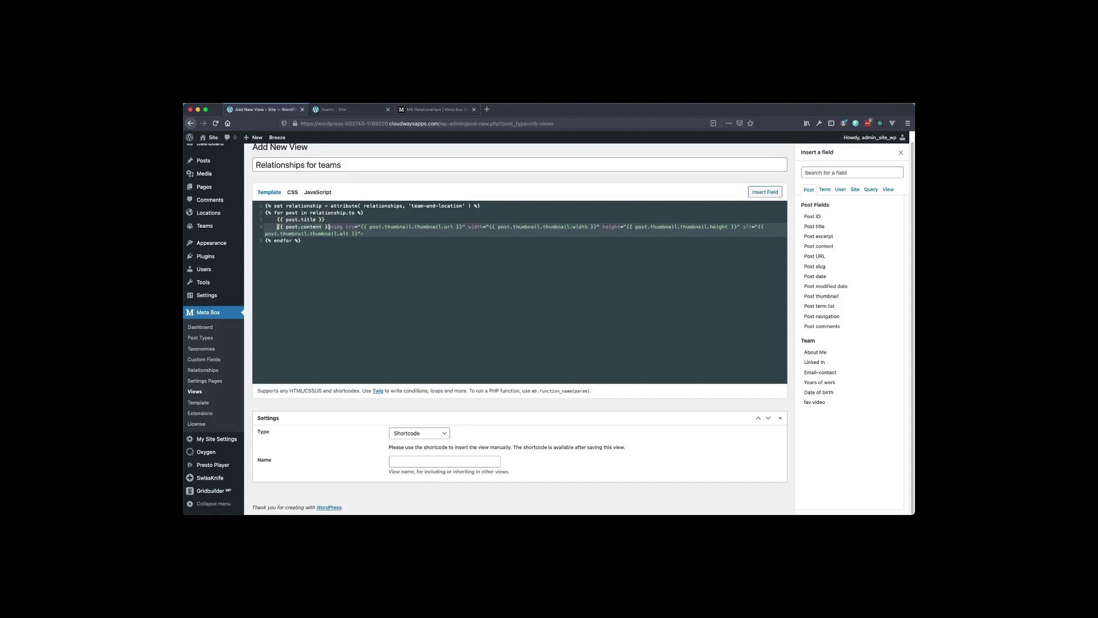
pyautogui.click(330, 226)
pyautogui.hotkey('shift', 'End')
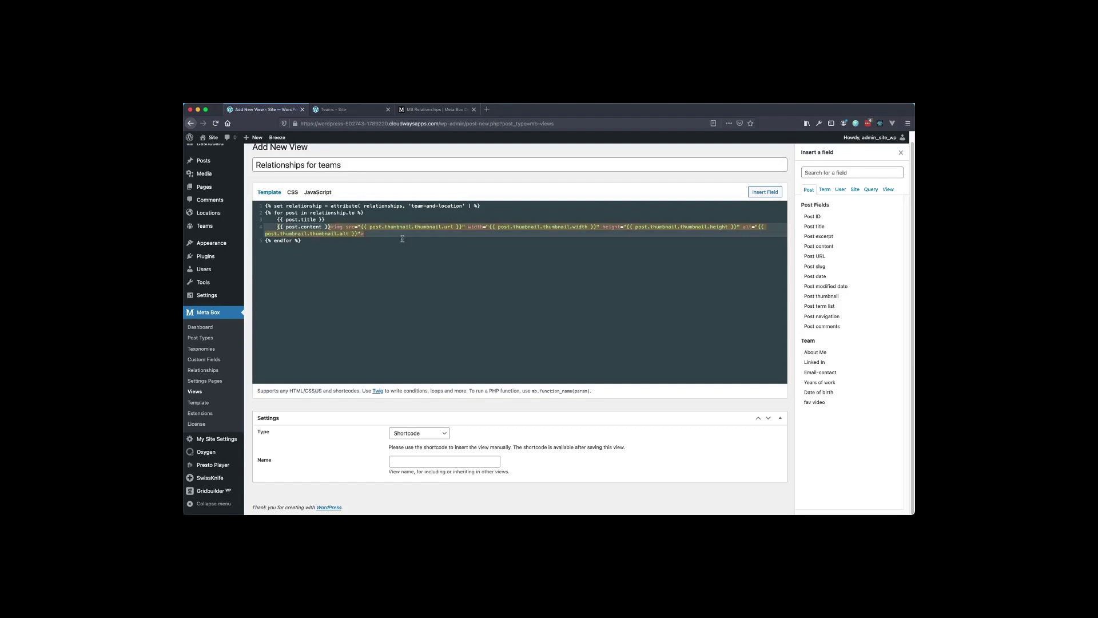
pyautogui.press('Return')
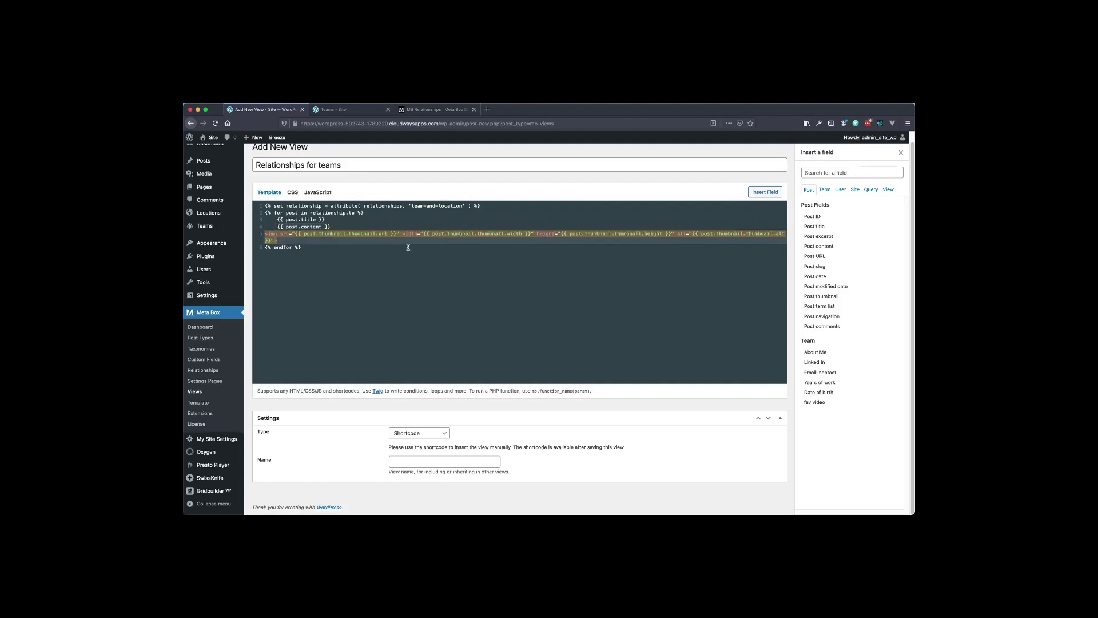
pyautogui.press('Tab')
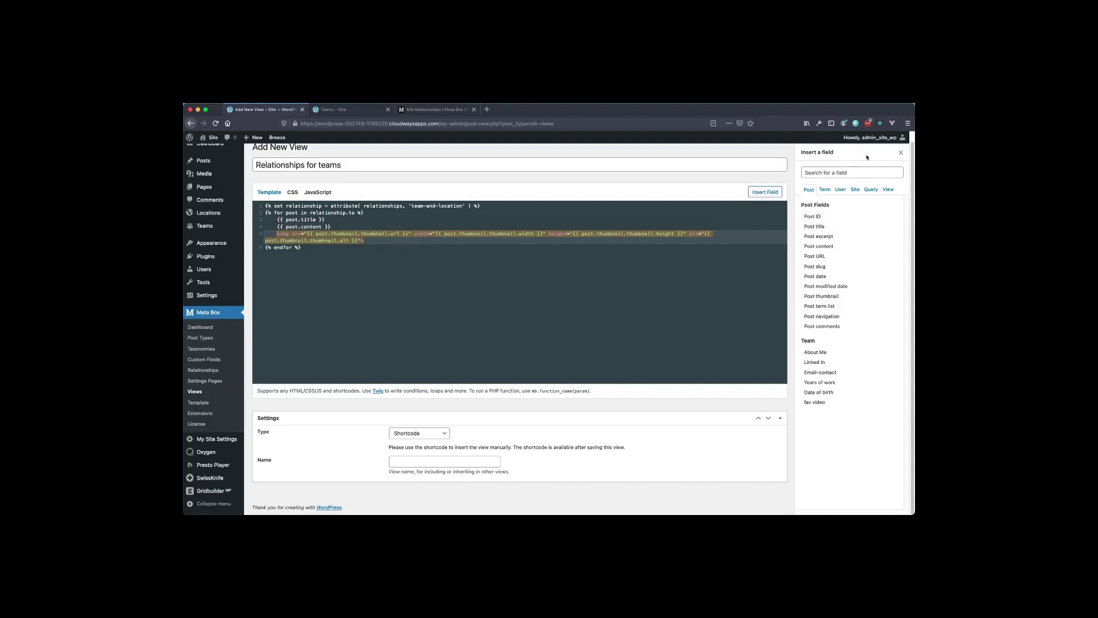
# Publish the 'Relationships for teams' view and return to the Views list.
pyautogui.click(902, 153)
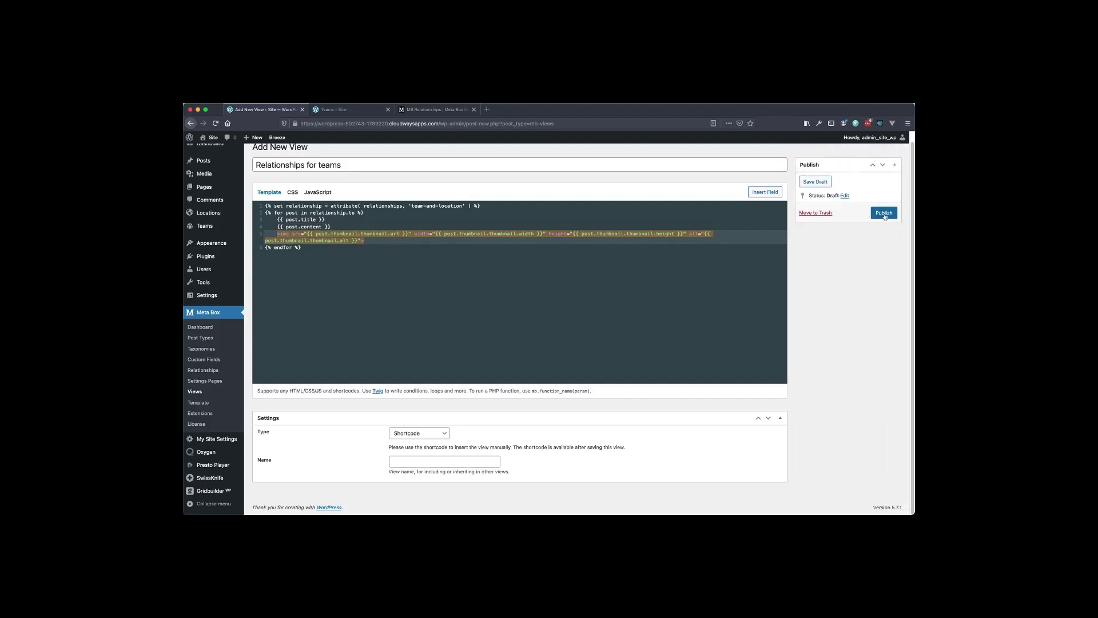
pyautogui.click(884, 213)
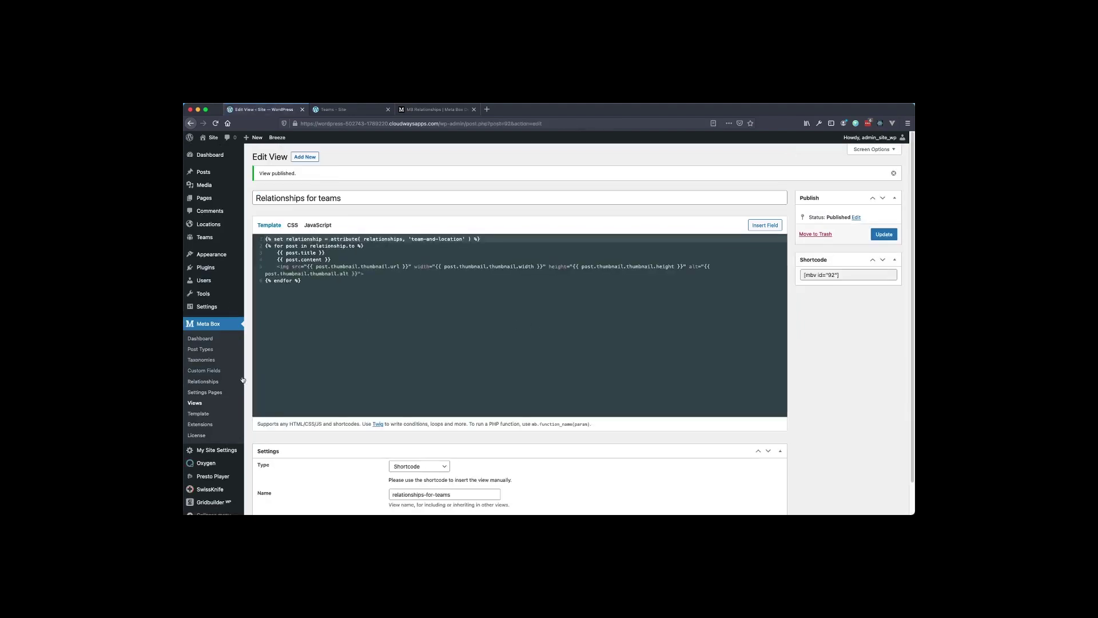
pyautogui.click(195, 402)
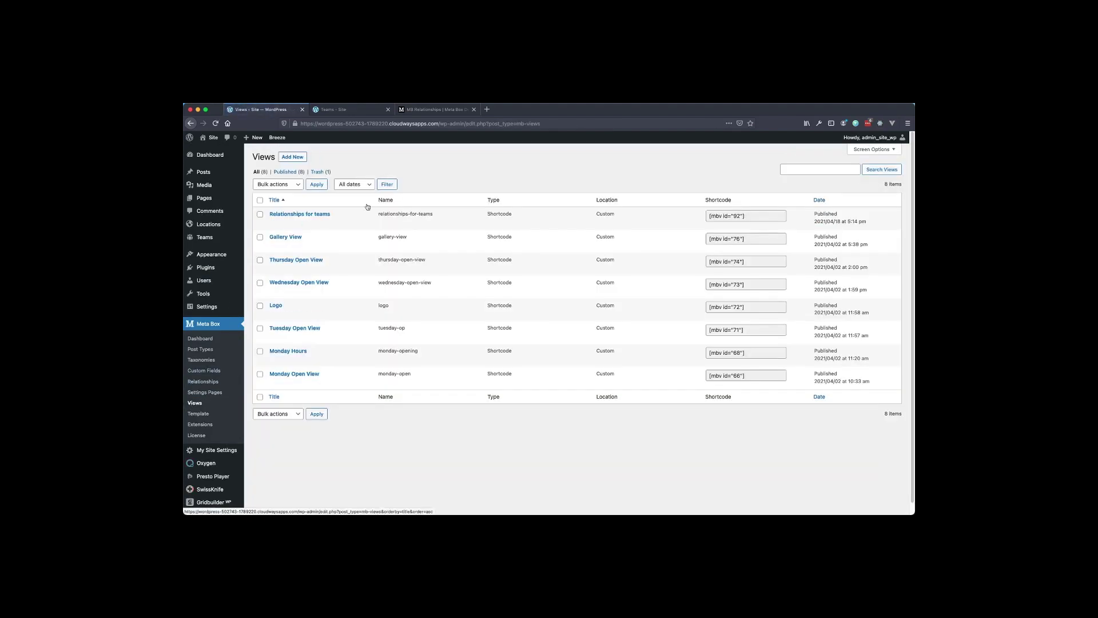
# Select the [mbv id="92"] shortcode and open Oxygen Templates in a new tab.
pyautogui.moveTo(754, 216); pyautogui.dragTo(702, 217)
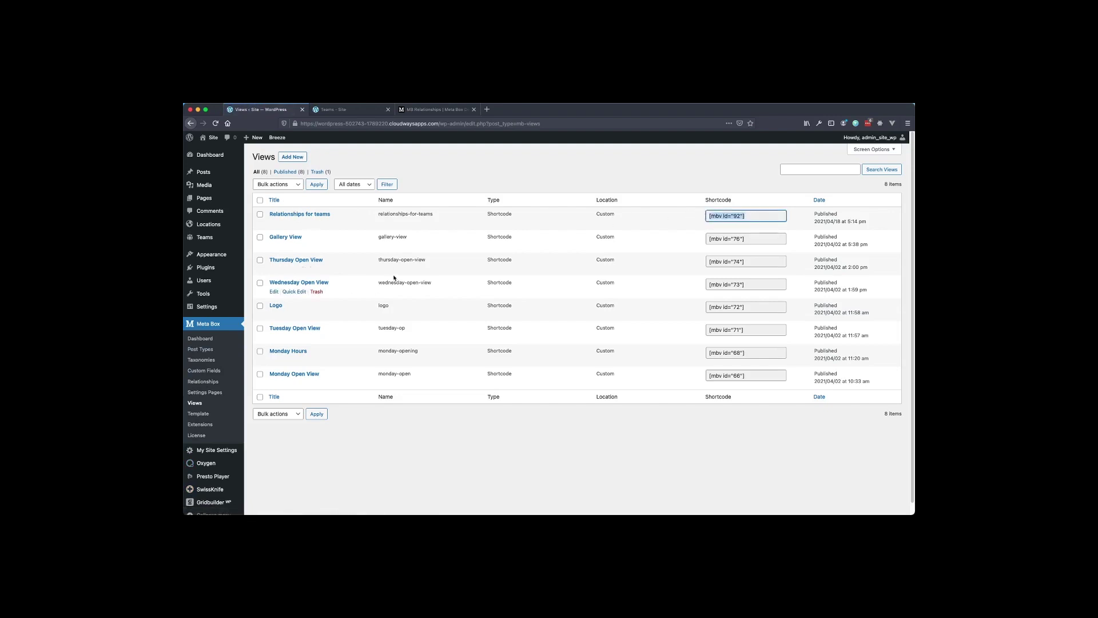
pyautogui.moveTo(213, 469)
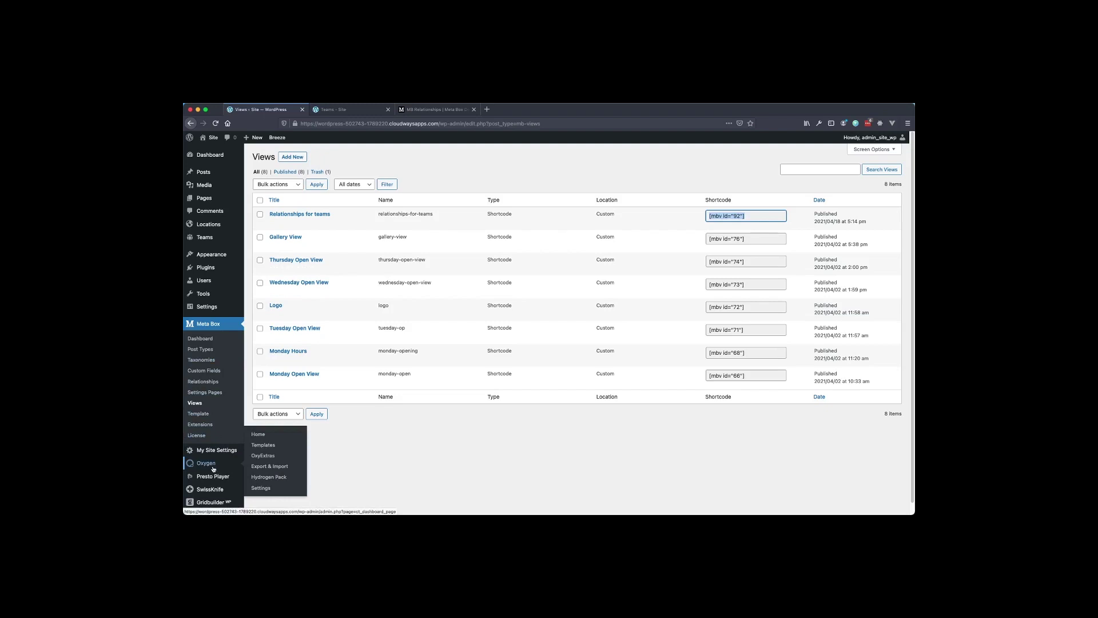
pyautogui.rightClick(263, 445)
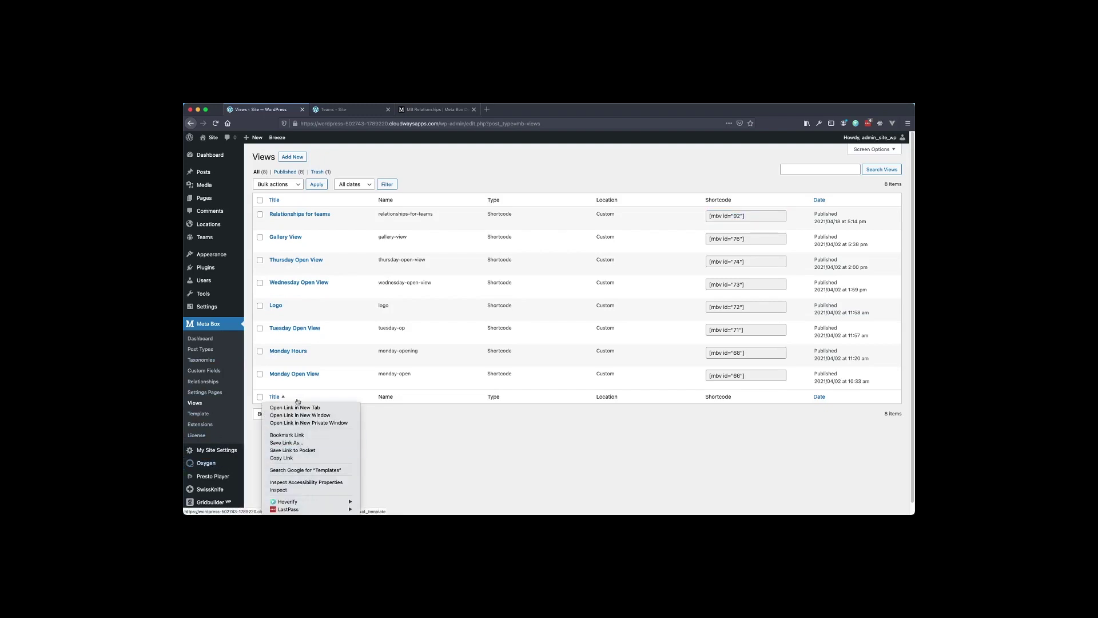
pyautogui.click(297, 407)
# Edit the Team Member template with Oxygen from the Templates tab.
pyautogui.click(334, 109)
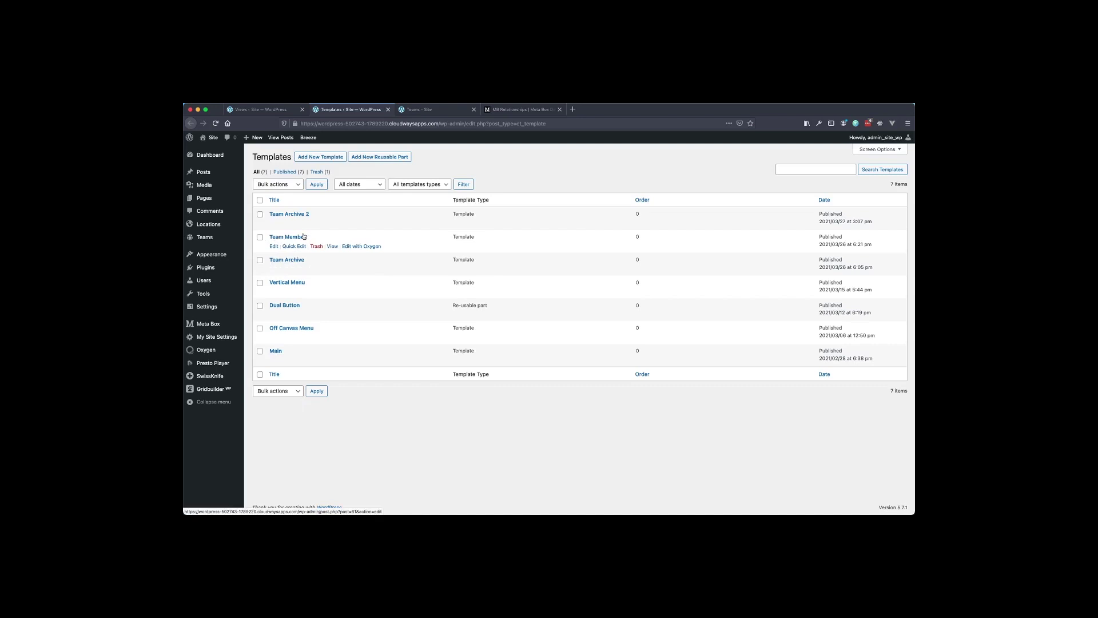
pyautogui.click(356, 247)
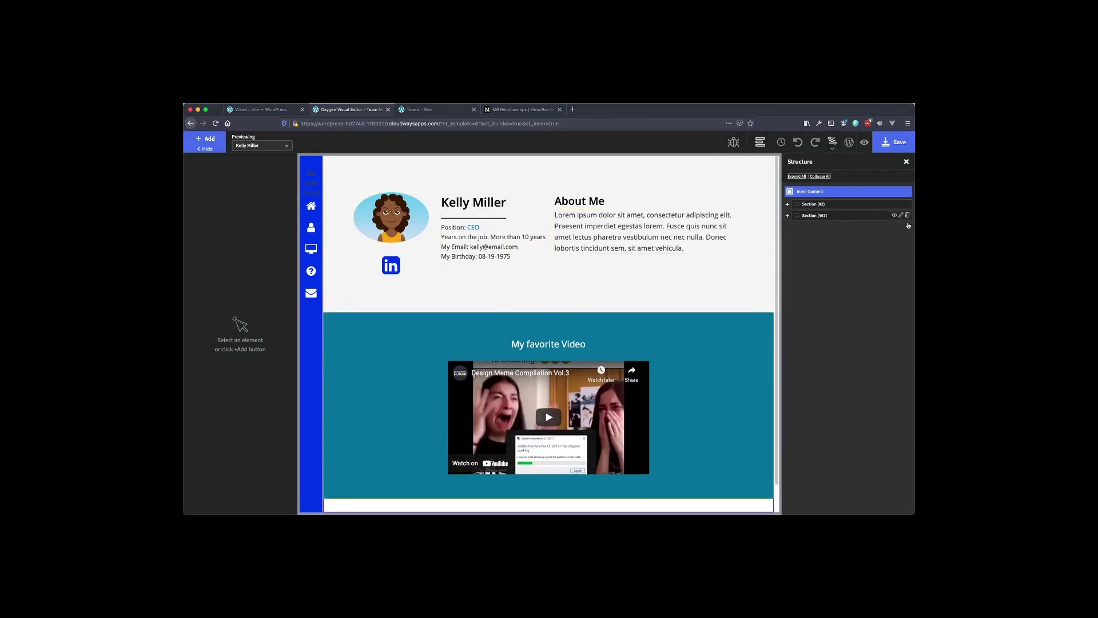
# In the Structure panel, expand the profile section and select the About Me div.
pyautogui.click(788, 204)
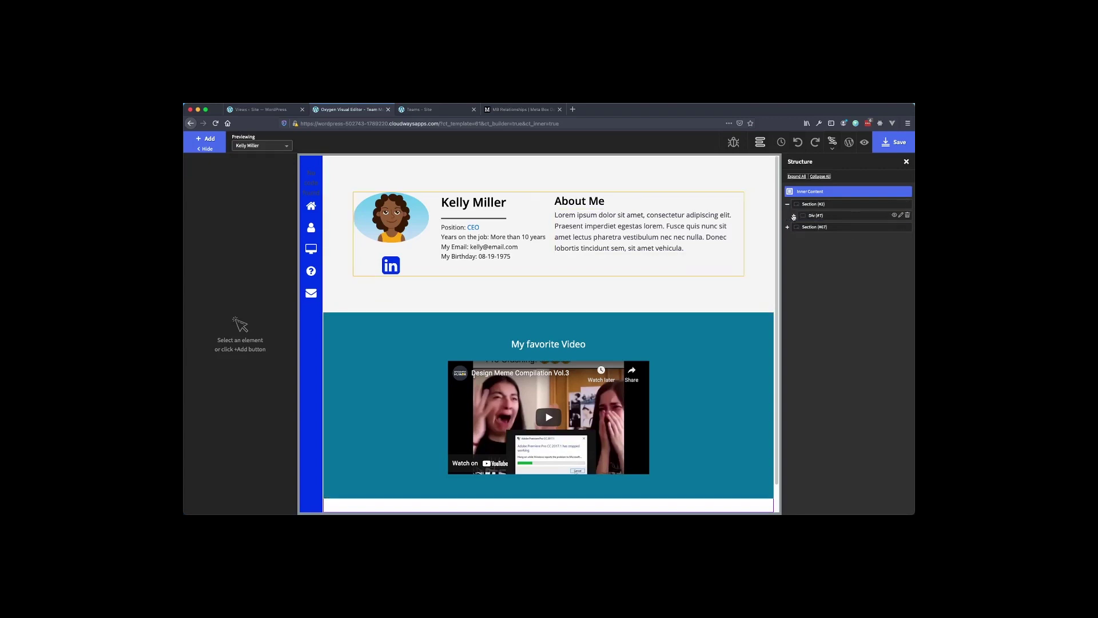
pyautogui.click(793, 215)
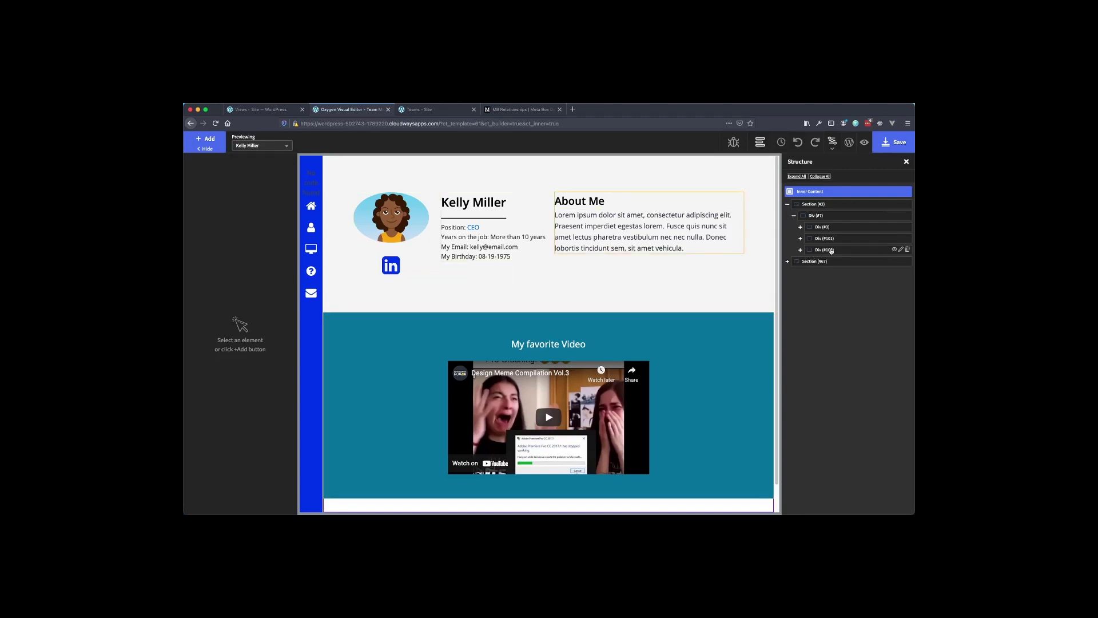
pyautogui.click(830, 251)
pyautogui.click(833, 253)
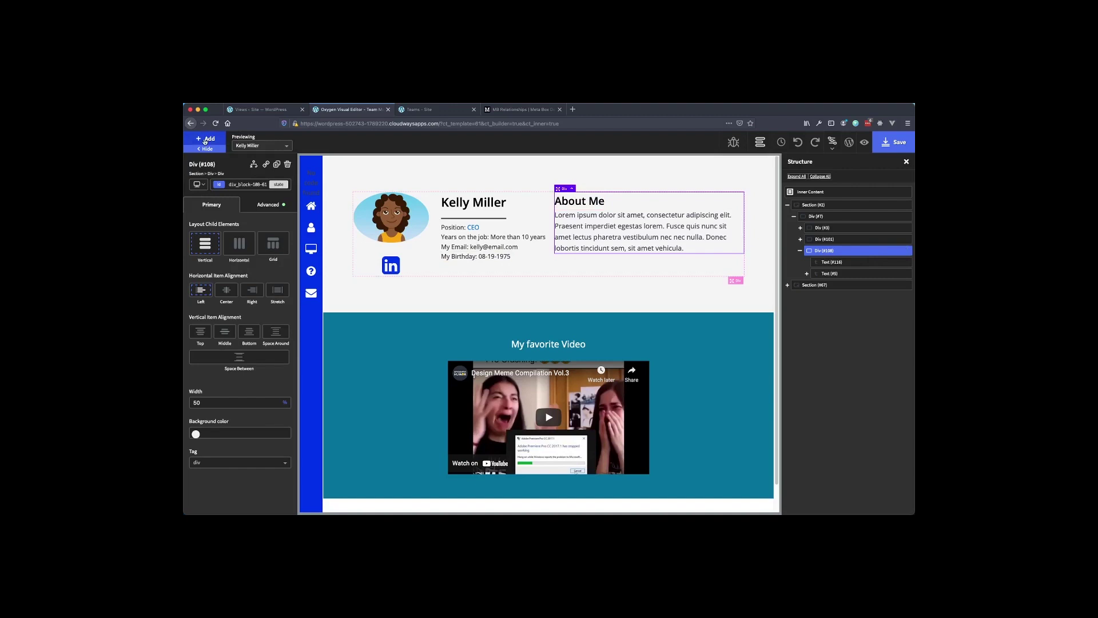
# Add a Shortcode element there containing [mbv id="92"].
pyautogui.click(205, 140)
pyautogui.write('sho')
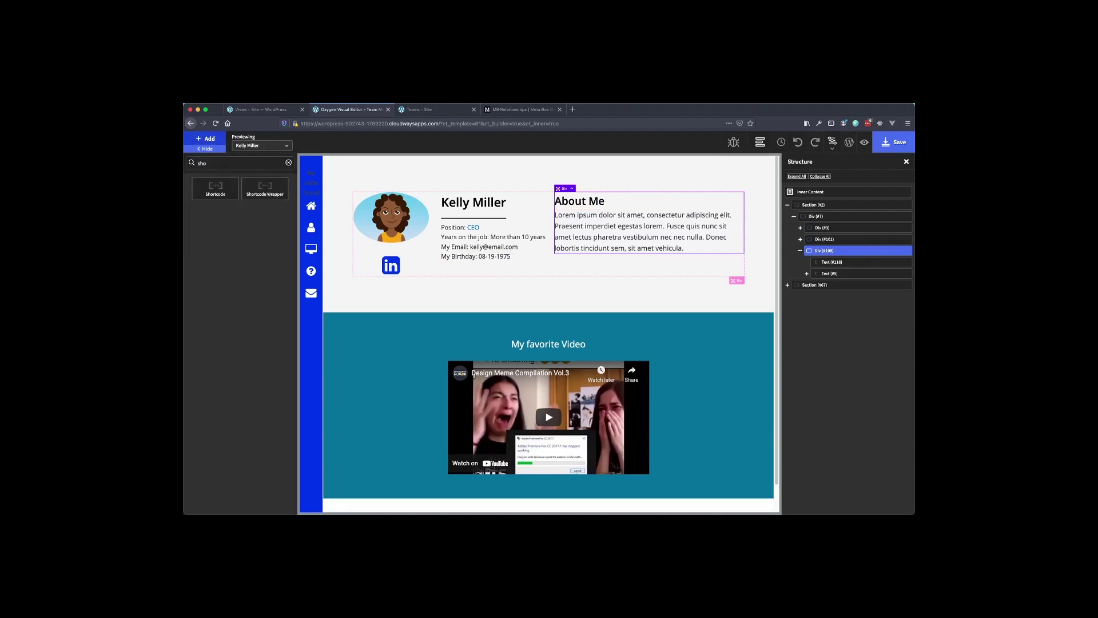
pyautogui.click(215, 189)
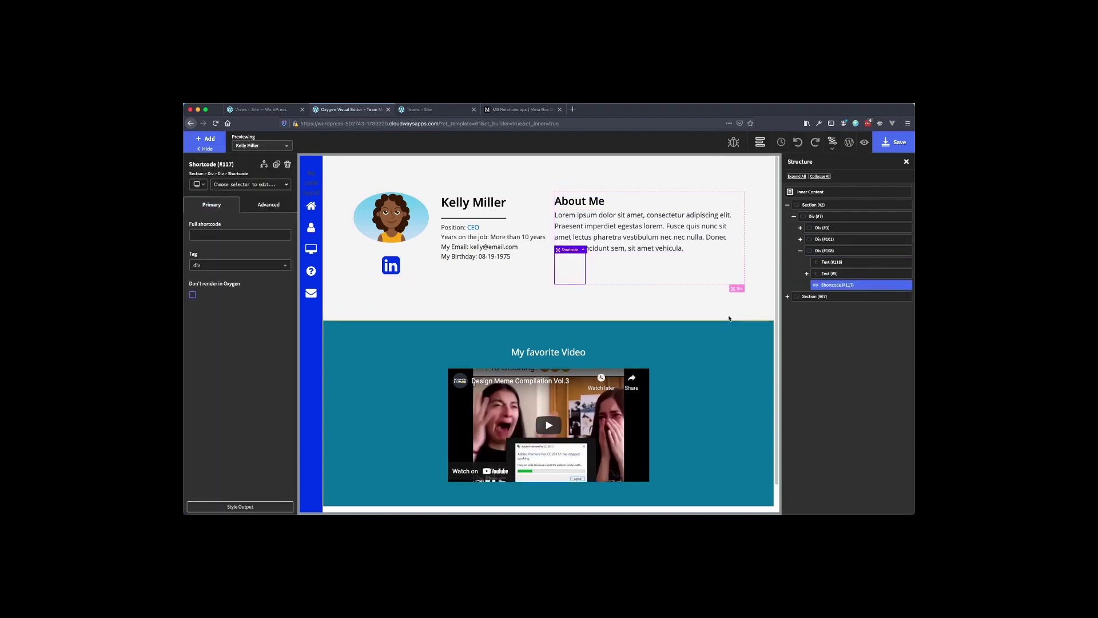
pyautogui.click(222, 235)
pyautogui.write('[mbv id="91"]')
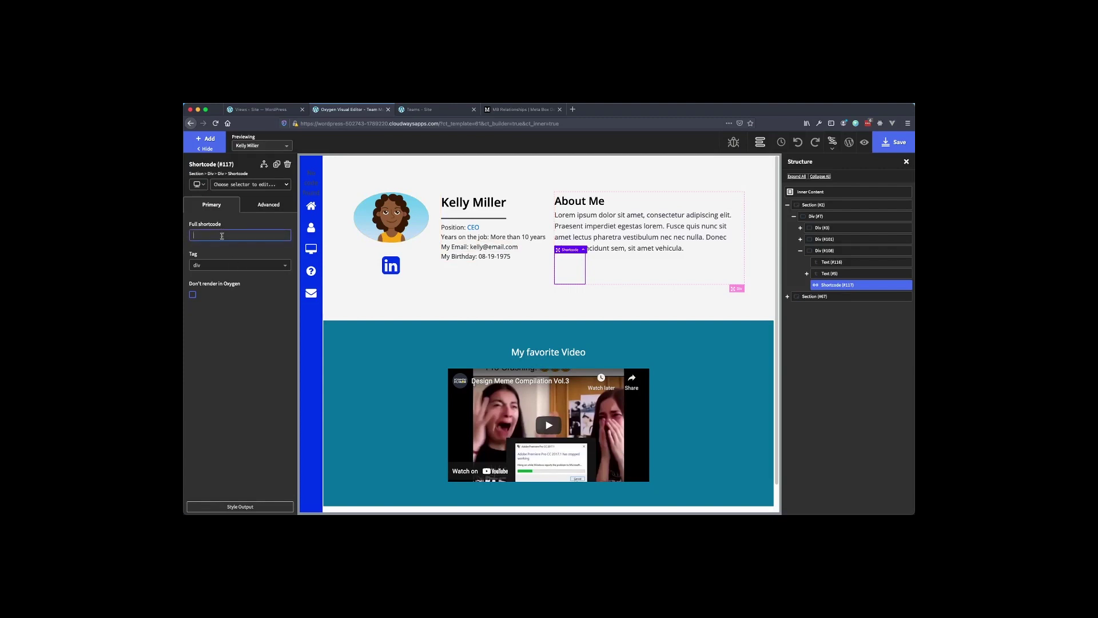
pyautogui.click(641, 288)
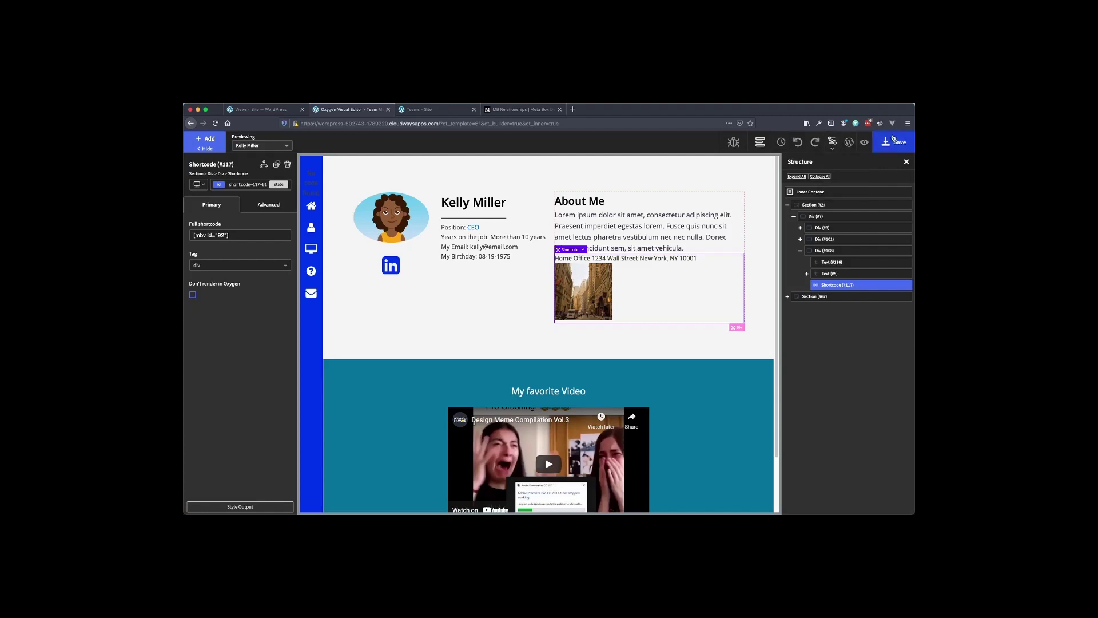
pyautogui.click(900, 144)
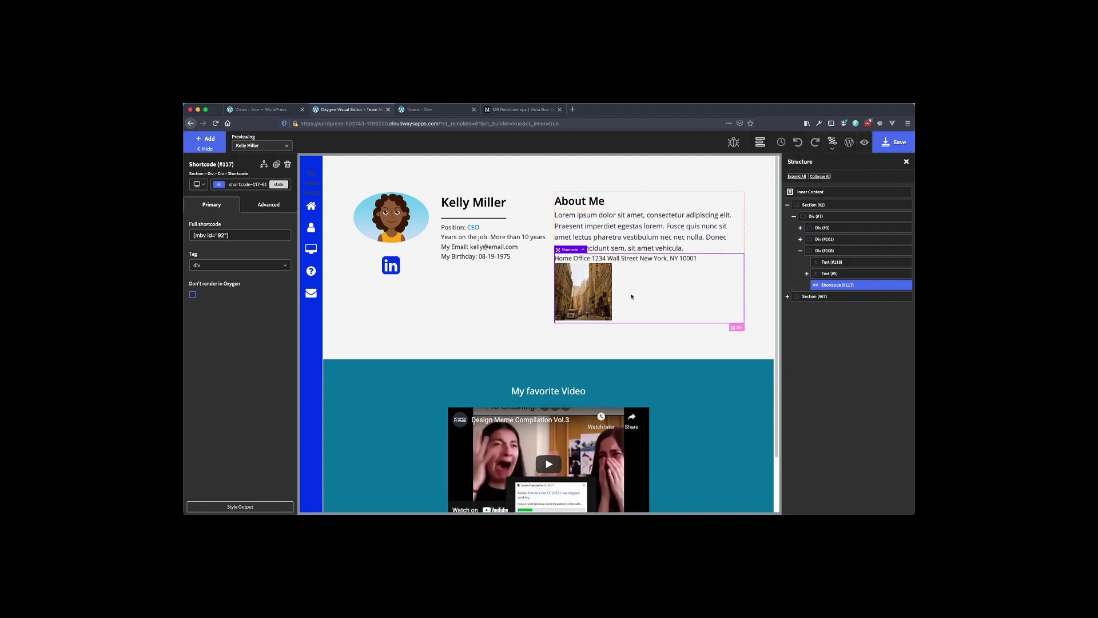
# Save the Team Member template and reload the Our Team page.
pyautogui.click(896, 150)
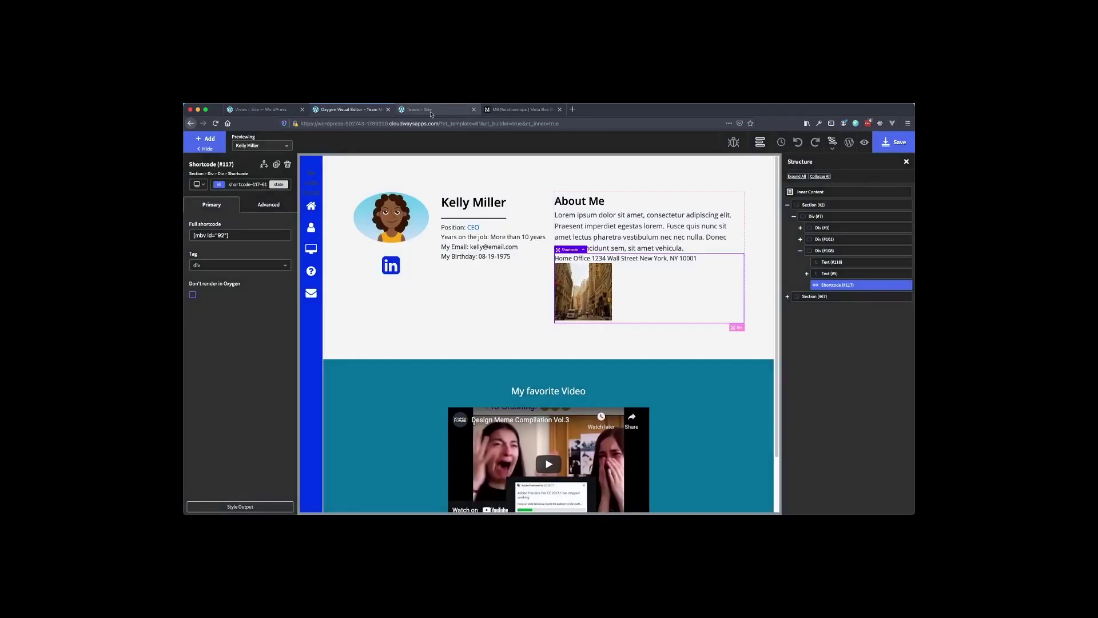
pyautogui.click(428, 109)
pyautogui.click(213, 124)
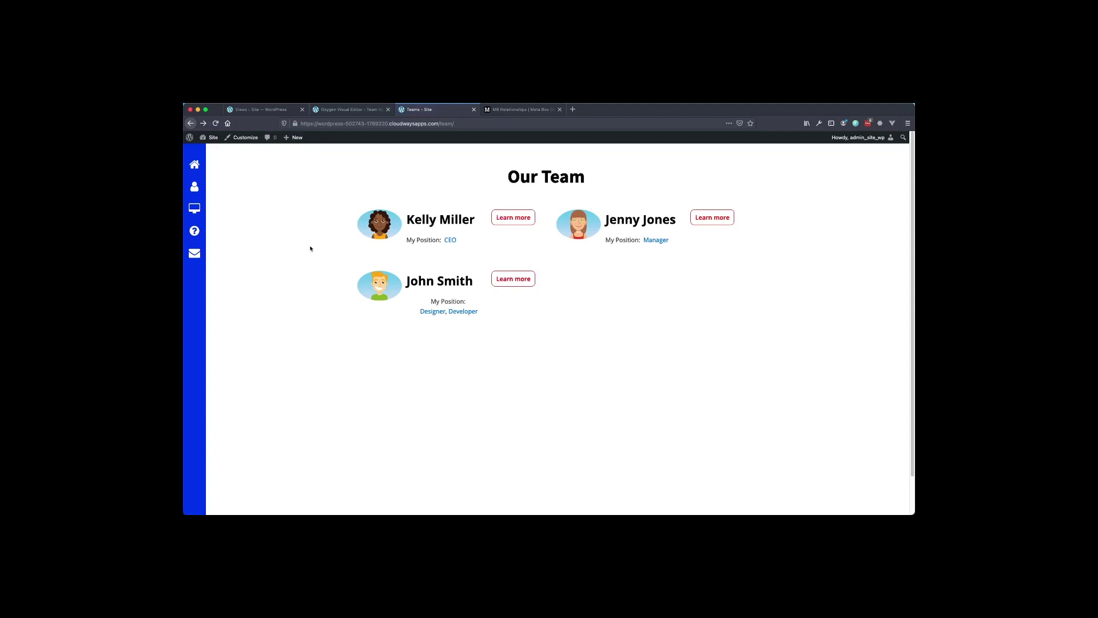
# Check the CEO's and manager's profiles for their office address and image.
pyautogui.click(512, 218)
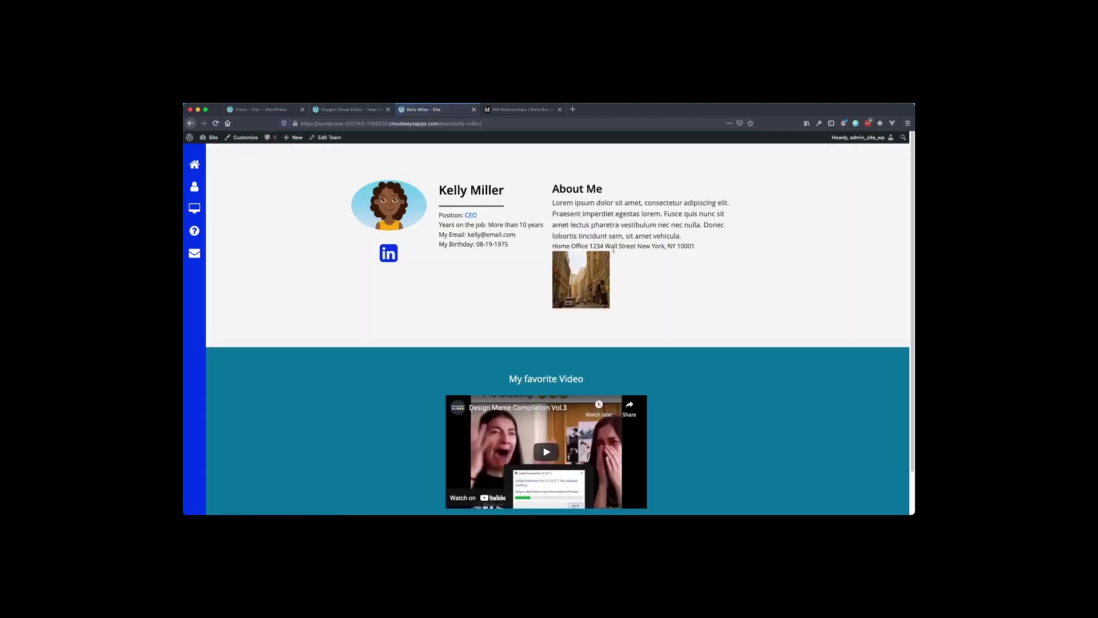
pyautogui.click(191, 123)
pyautogui.click(723, 219)
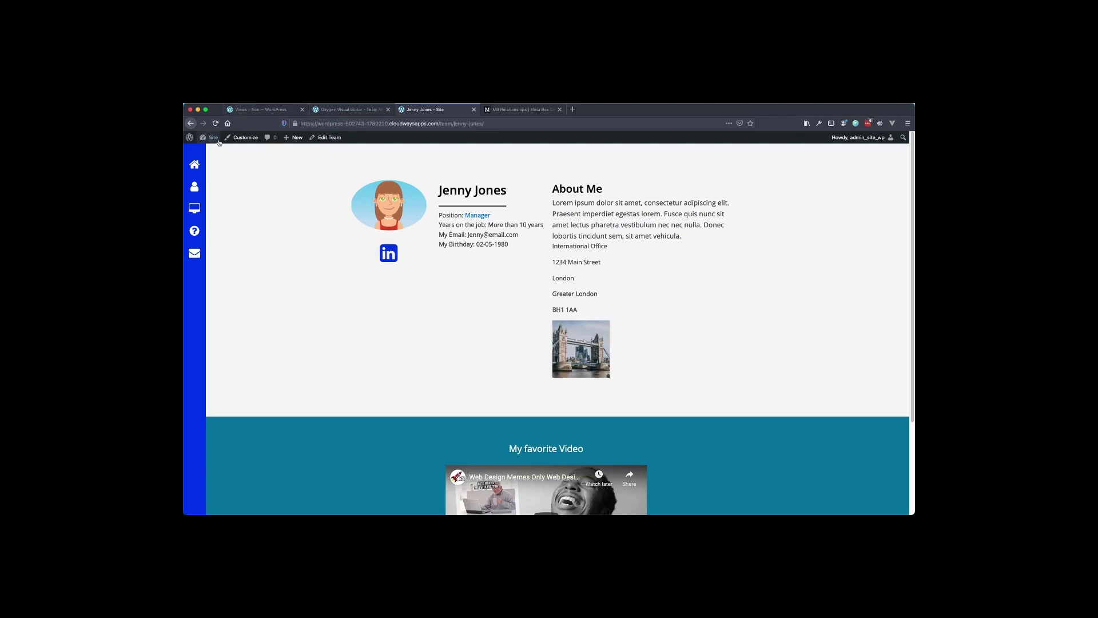
# Open the International Office location and look at its 1234 Main Street address paragraph.
pyautogui.click(279, 110)
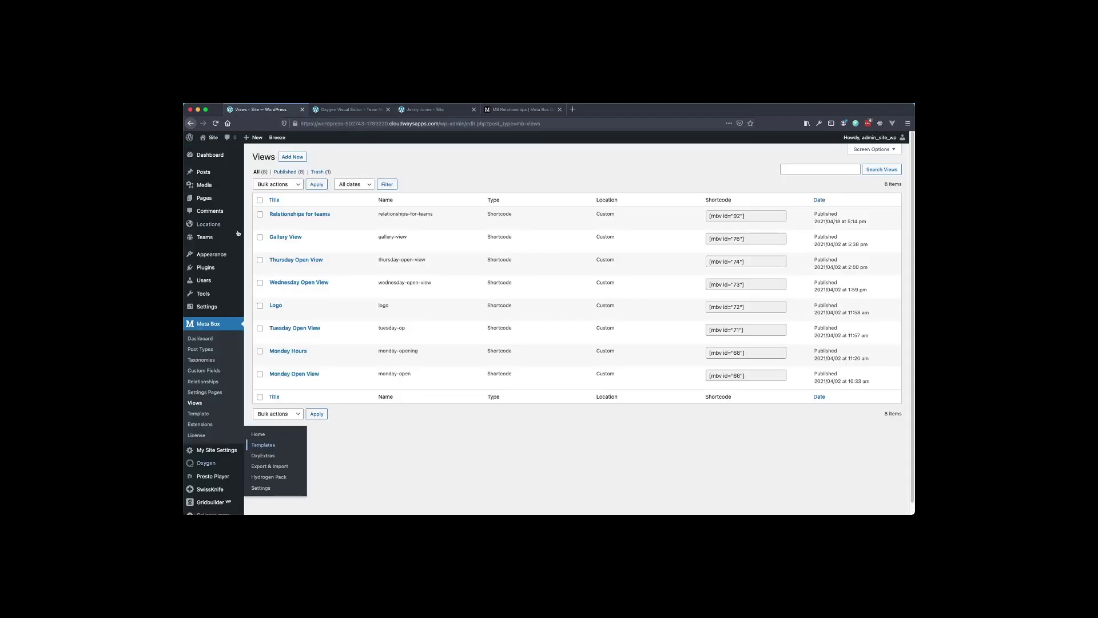
pyautogui.click(207, 227)
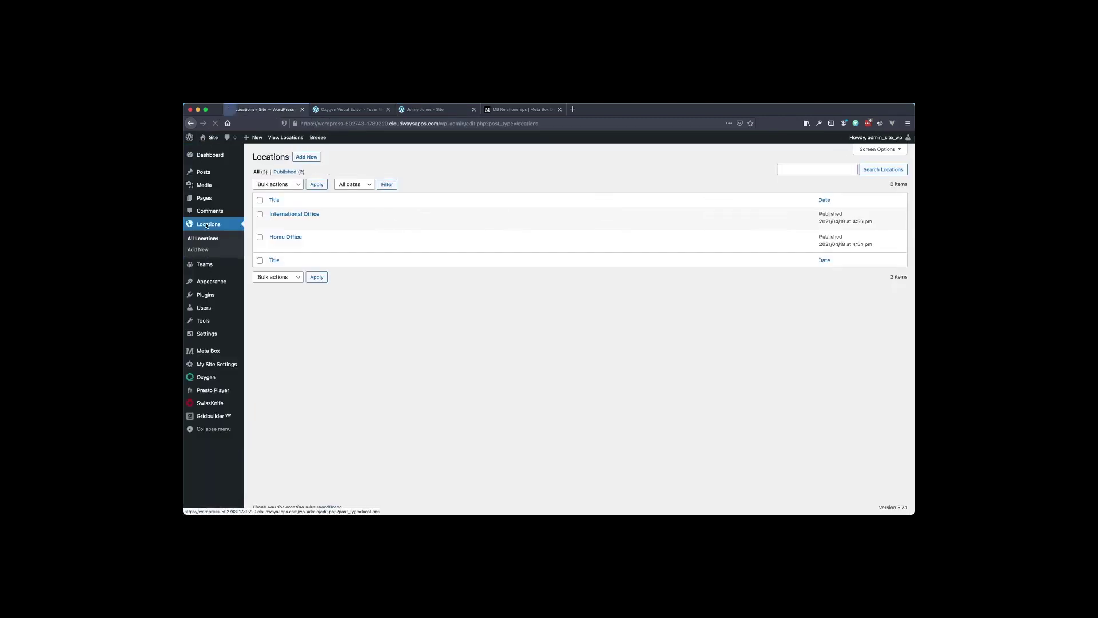
pyautogui.click(295, 214)
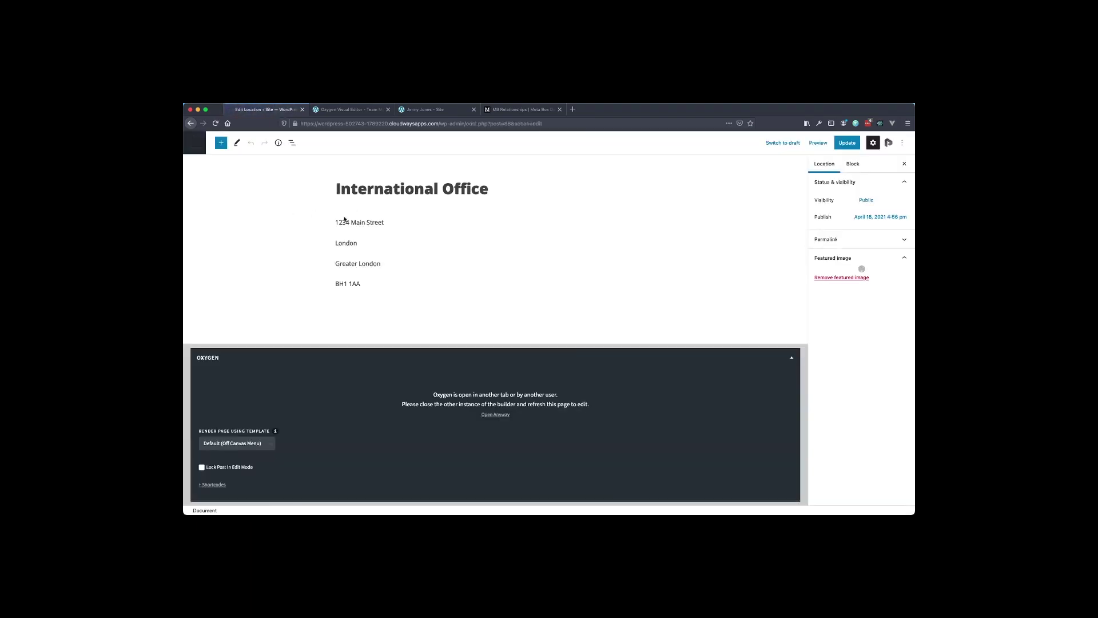
pyautogui.click(402, 226)
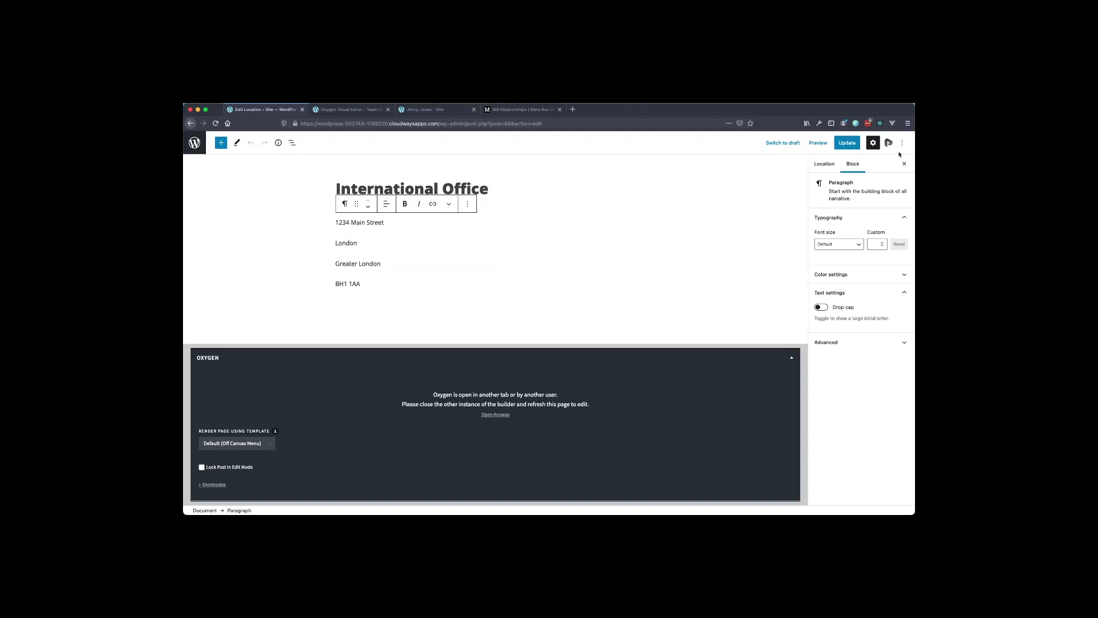
# Check the Home Office location's address Custom HTML block, then go back to the manager's profile page.
pyautogui.click(193, 143)
pyautogui.click(287, 237)
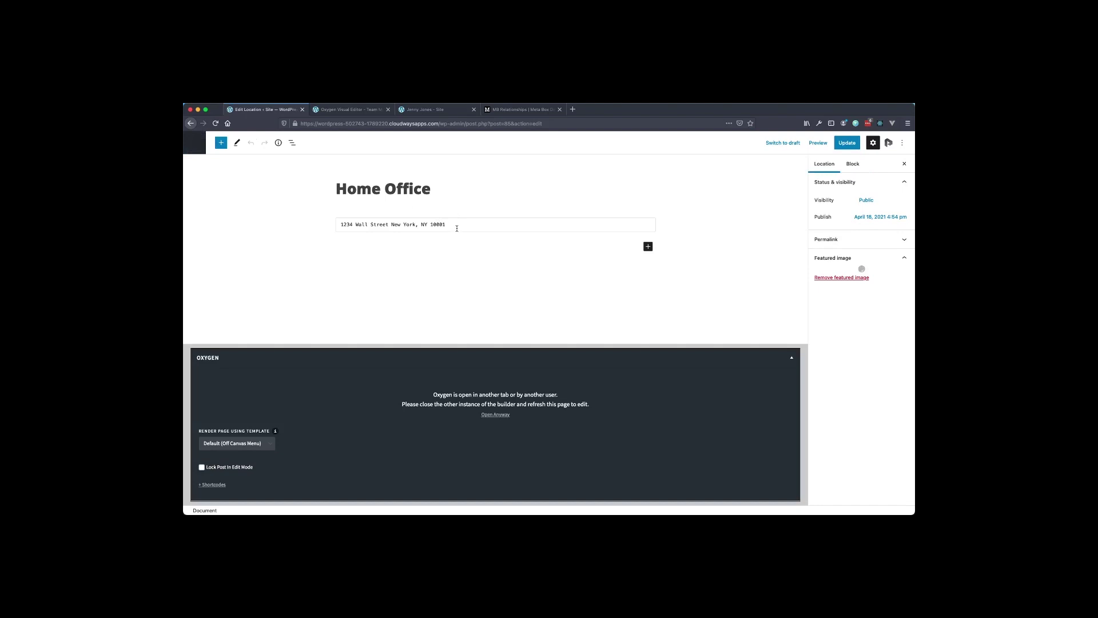
pyautogui.click(457, 229)
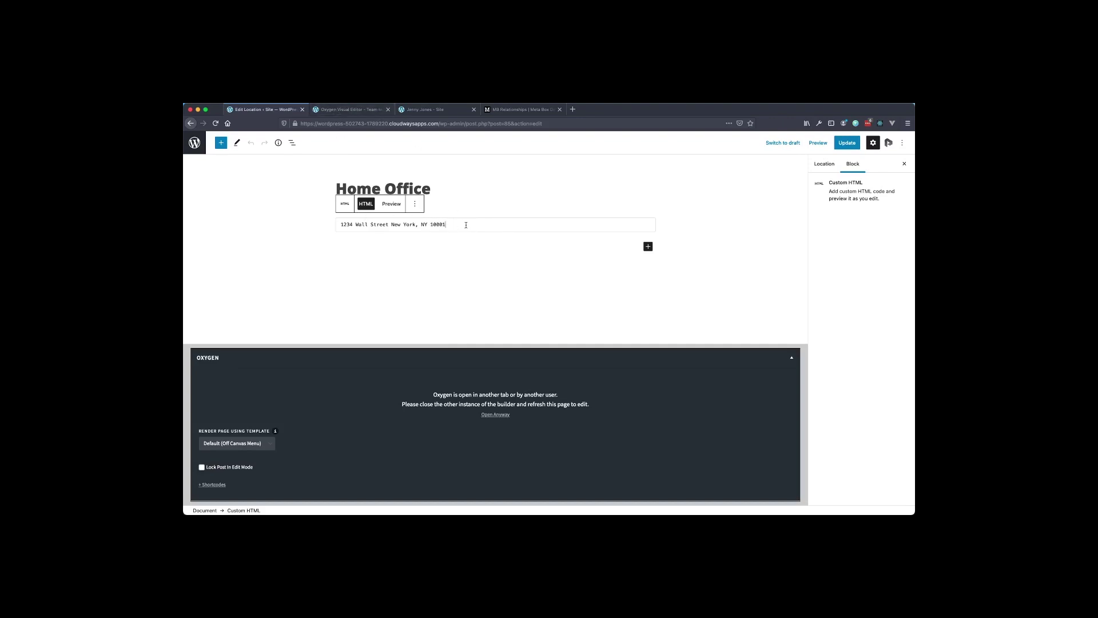
pyautogui.click(429, 110)
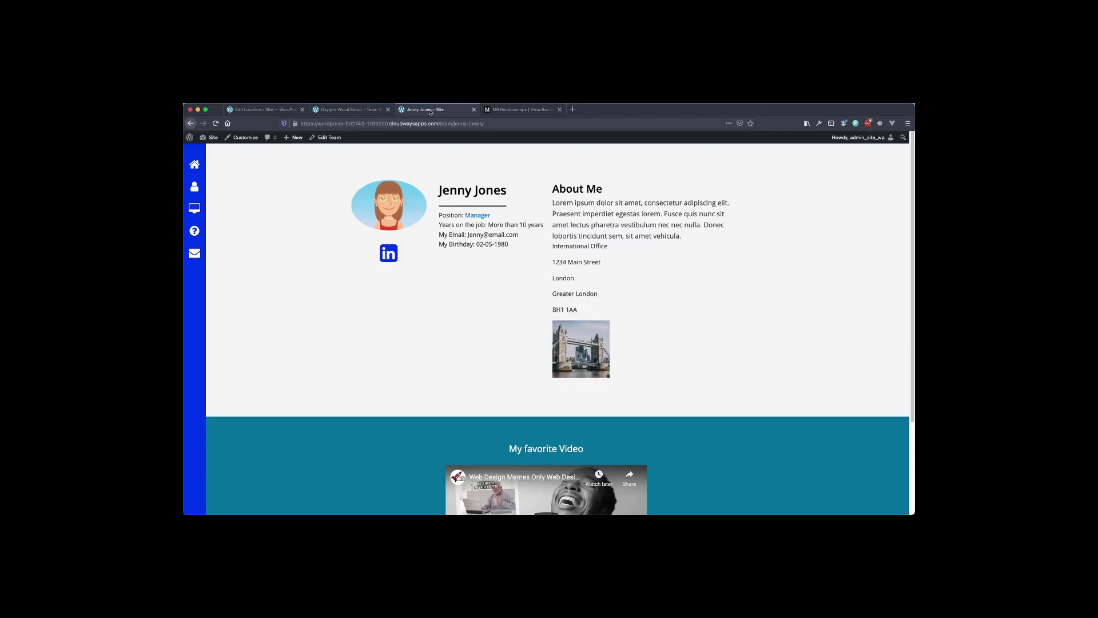
# Inspect the profile page's address lines in the Firefox developer tools to see their paragraph markup.
pyautogui.rightClick(556, 261)
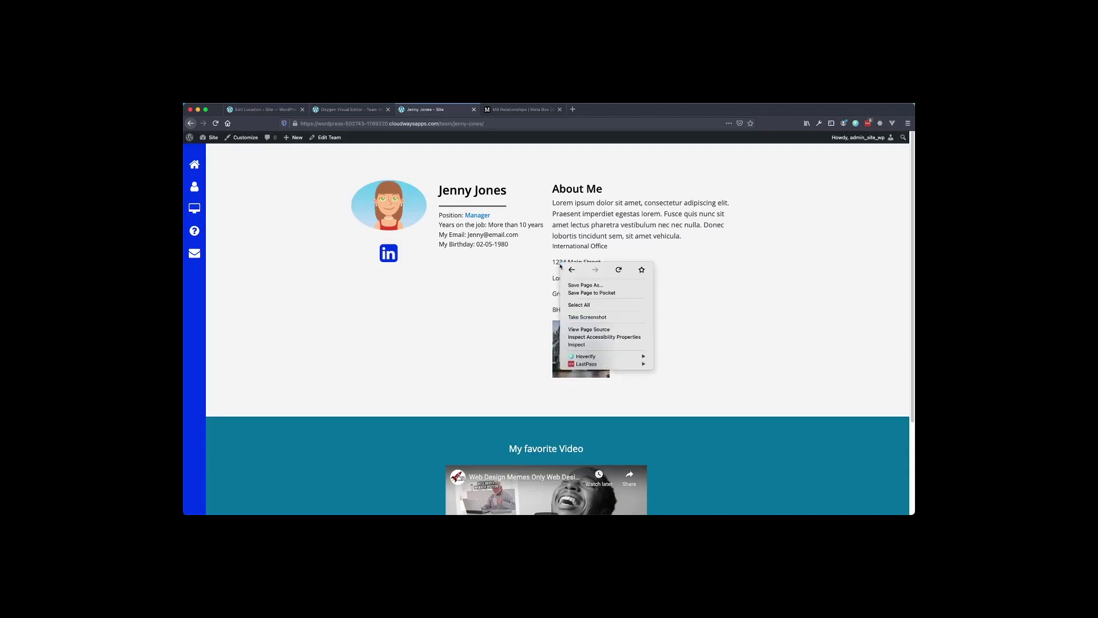
pyautogui.click(590, 346)
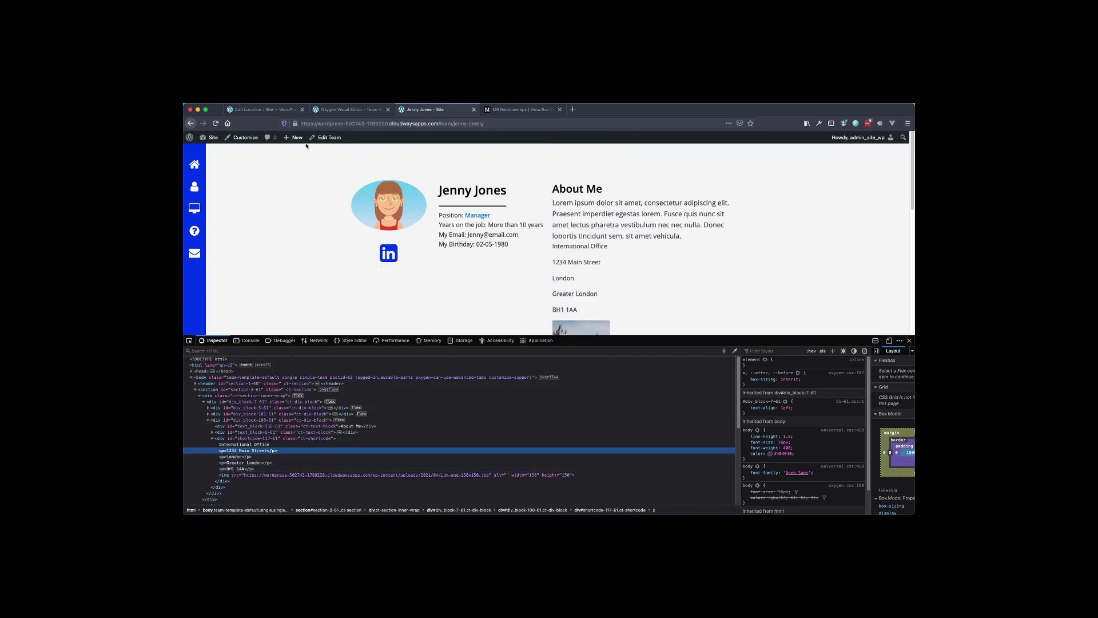
pyautogui.click(341, 111)
# Look at the Home Office address Custom HTML block in the location editor.
pyautogui.click(263, 109)
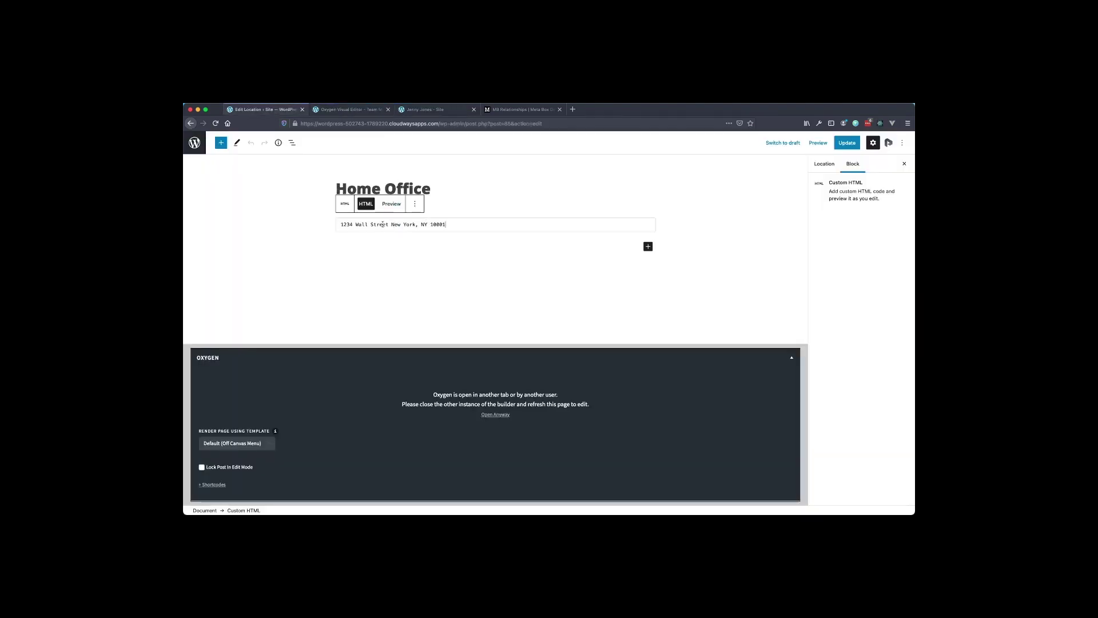
pyautogui.click(360, 210)
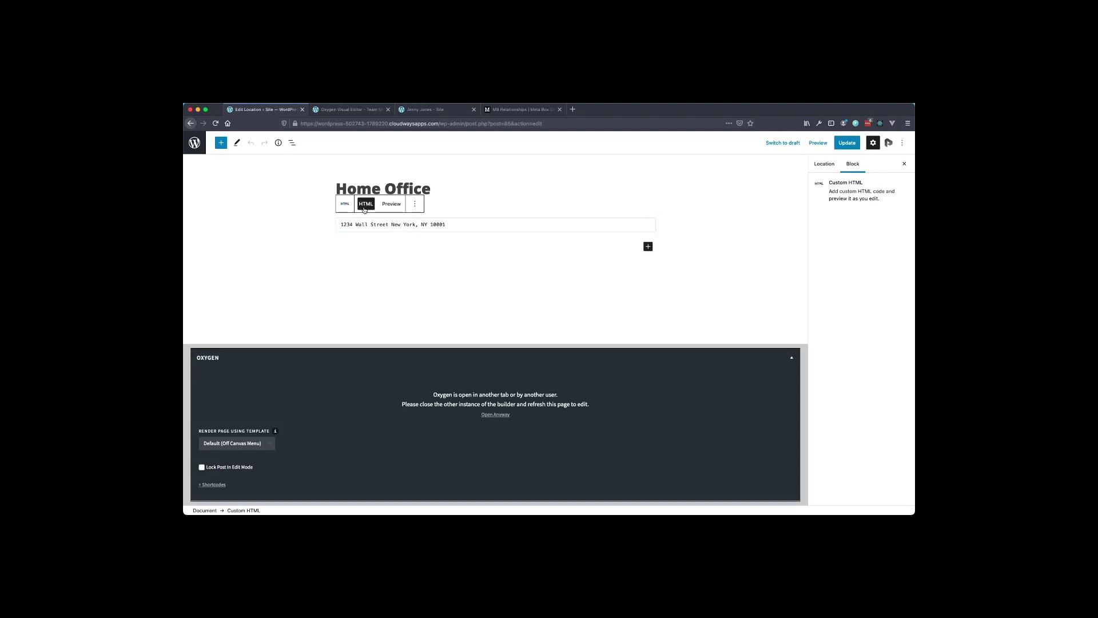
pyautogui.click(426, 111)
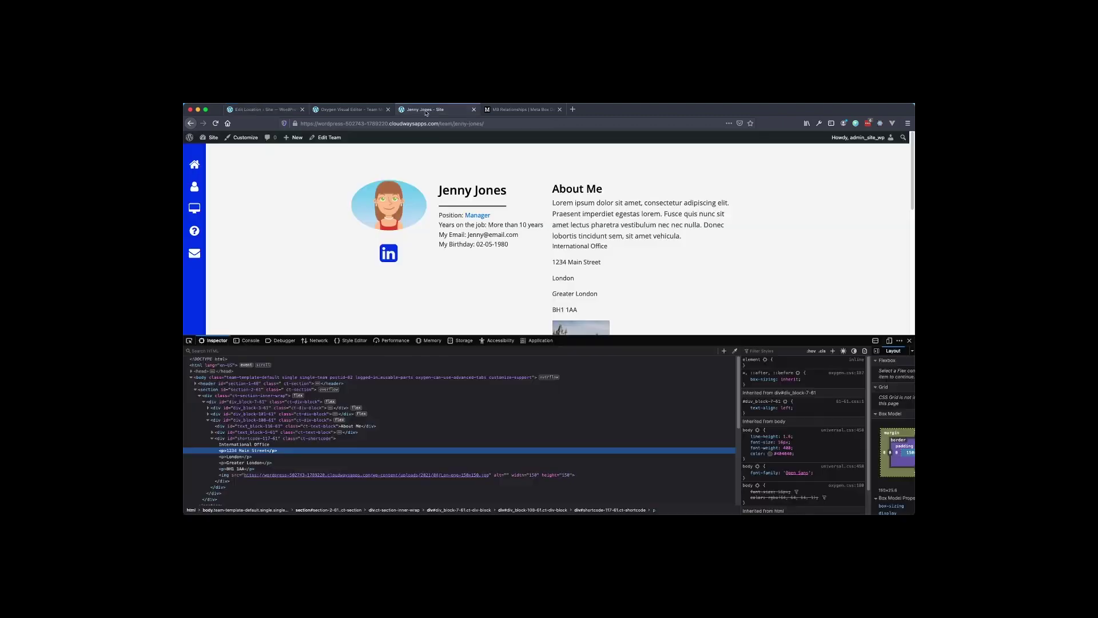
# From Our Team, open the CEO's profile, inspect the location shortcode container, then close the developer tools.
pyautogui.click(191, 124)
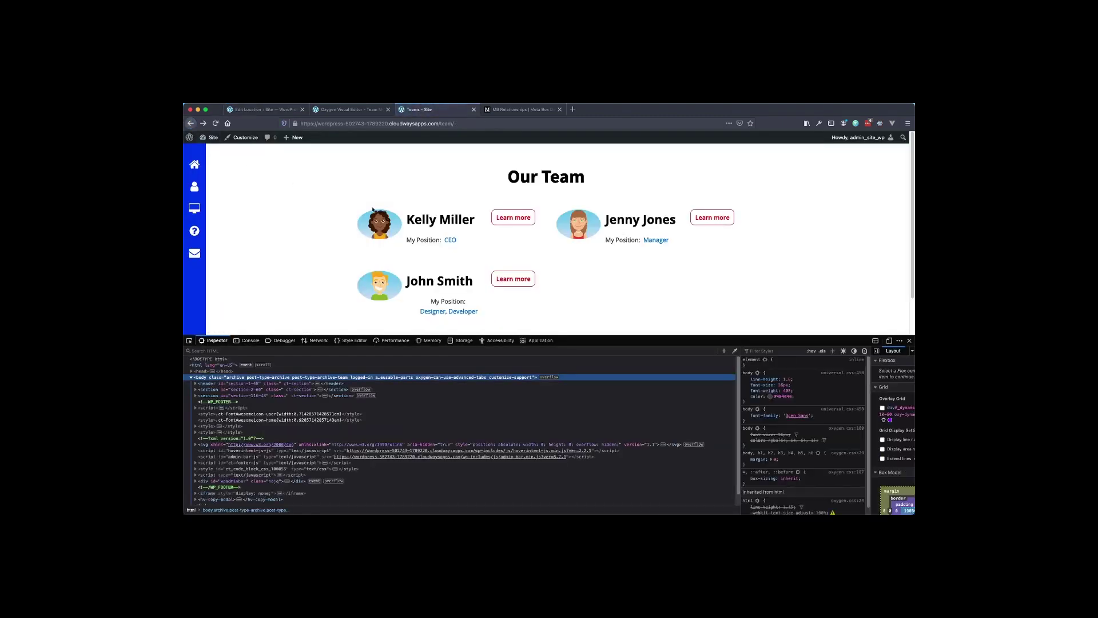
pyautogui.click(513, 217)
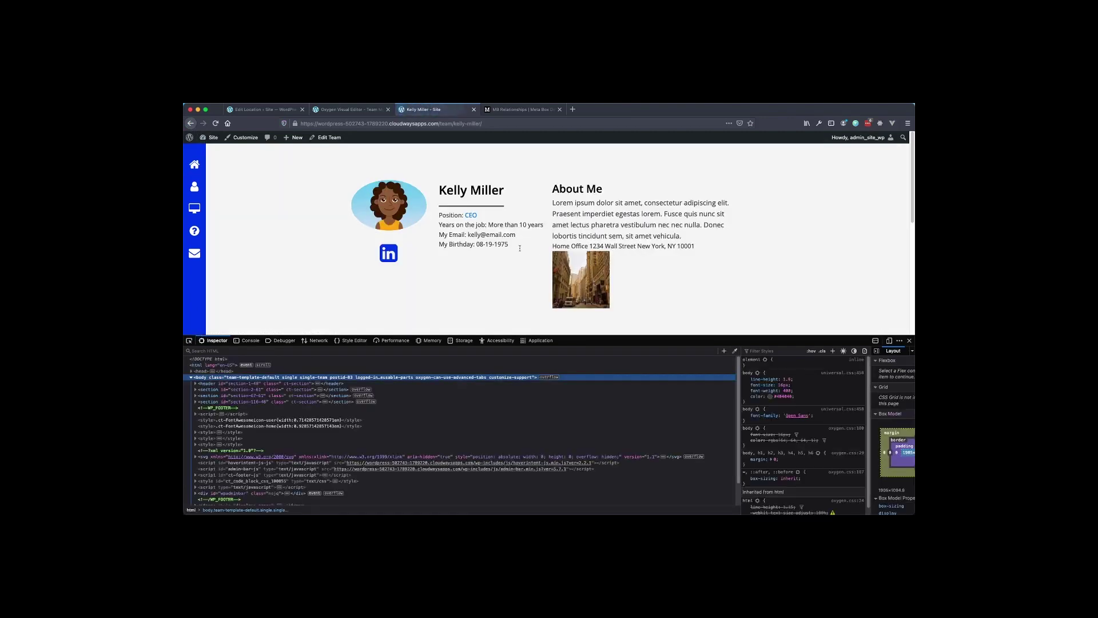
pyautogui.click(188, 340)
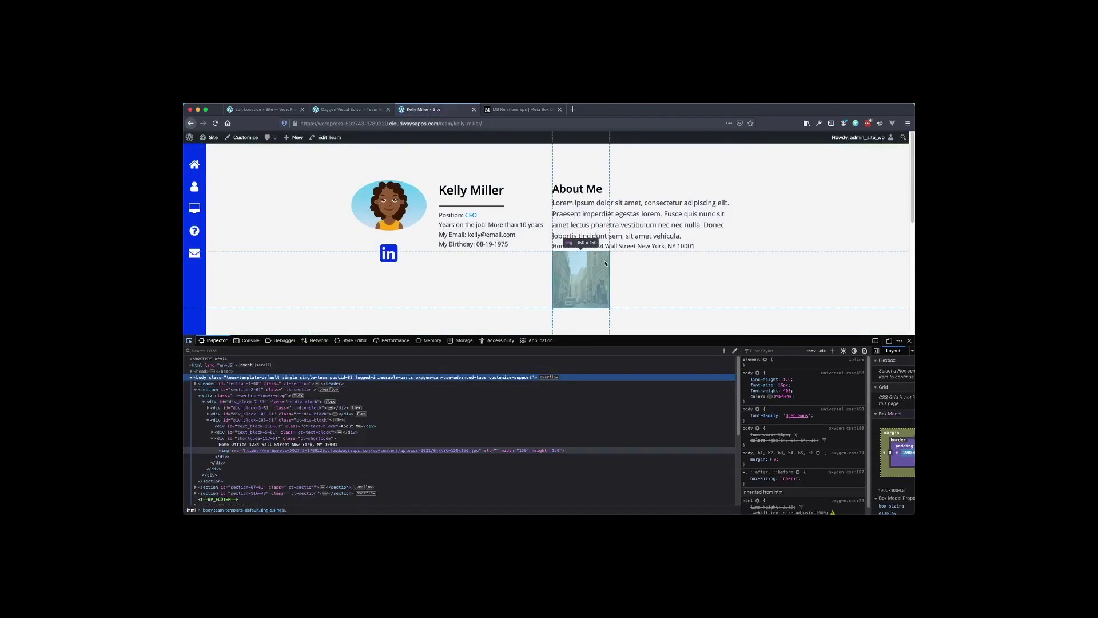
pyautogui.click(628, 250)
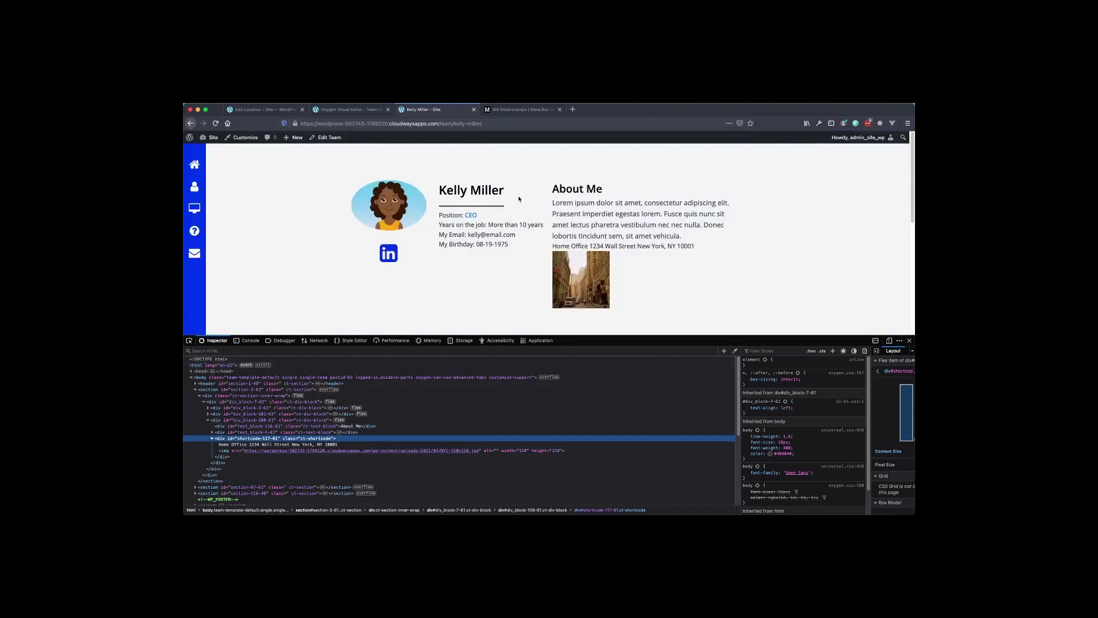
pyautogui.click(910, 341)
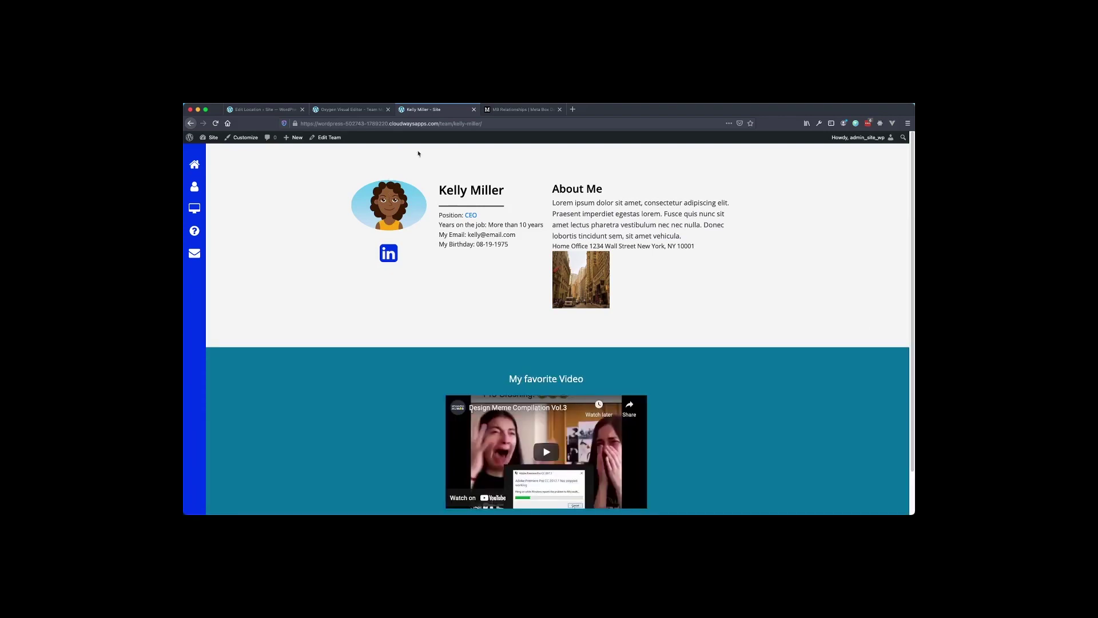
# Open the Relationships for teams view from Meta Box Views.
pyautogui.click(281, 111)
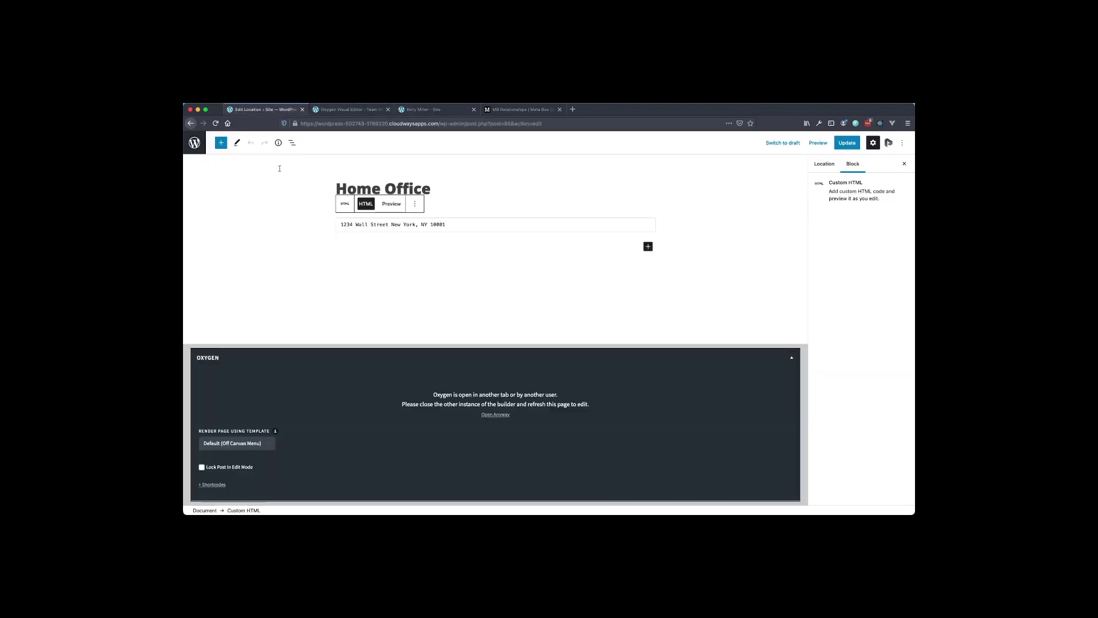
pyautogui.click(194, 143)
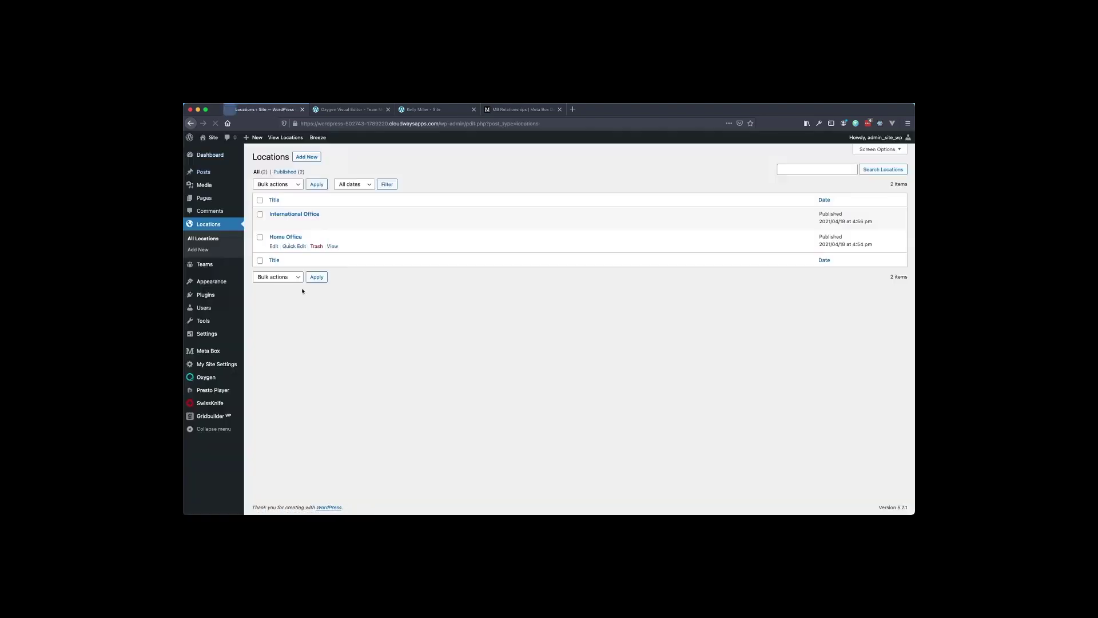
pyautogui.moveTo(200, 351)
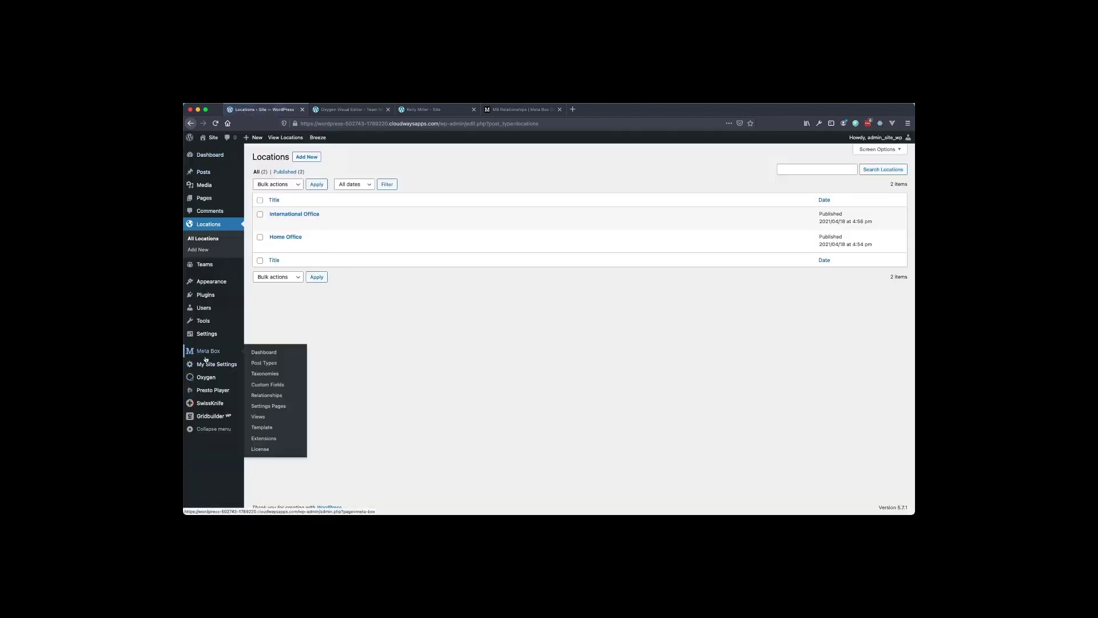
pyautogui.click(258, 417)
pyautogui.click(285, 214)
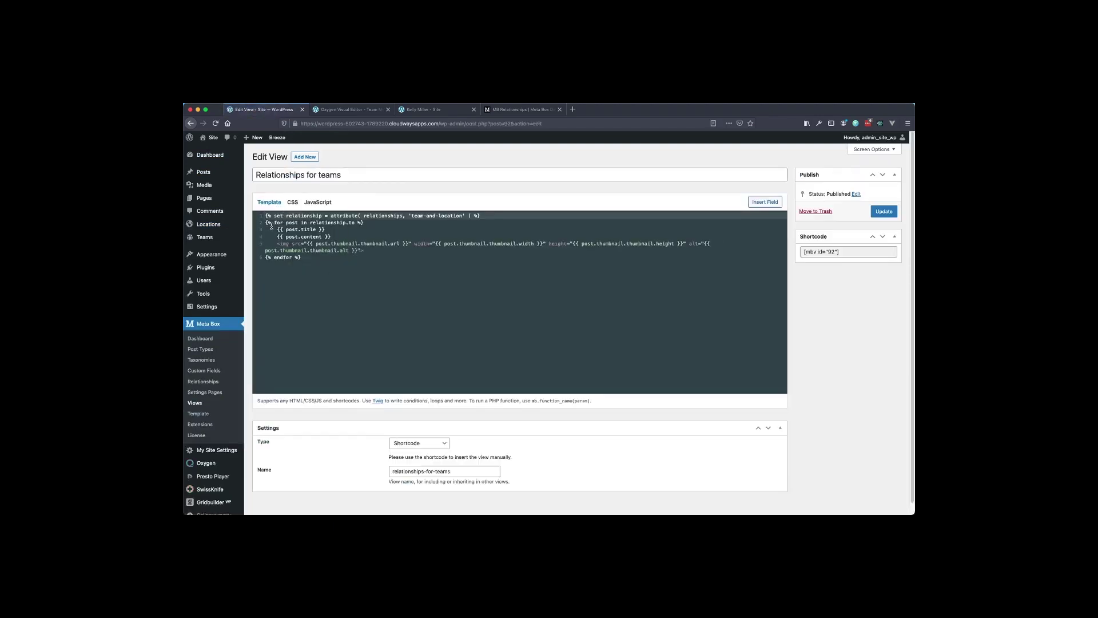
# Wrap {{ post.title }} in <h2></h2> tags on one line.
pyautogui.click(273, 230)
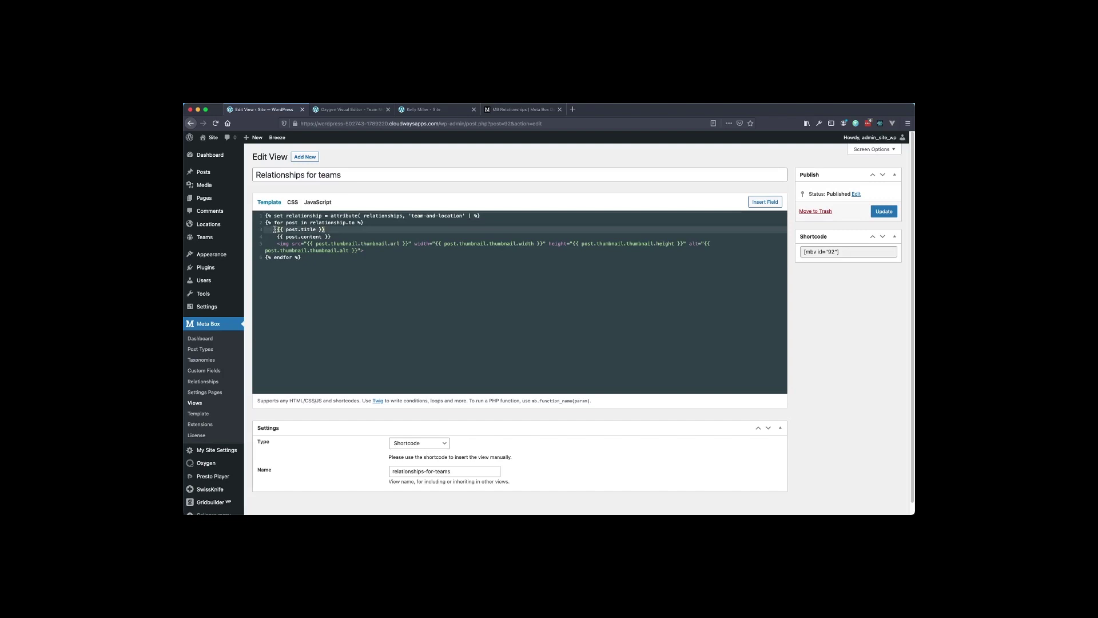
pyautogui.write('<')
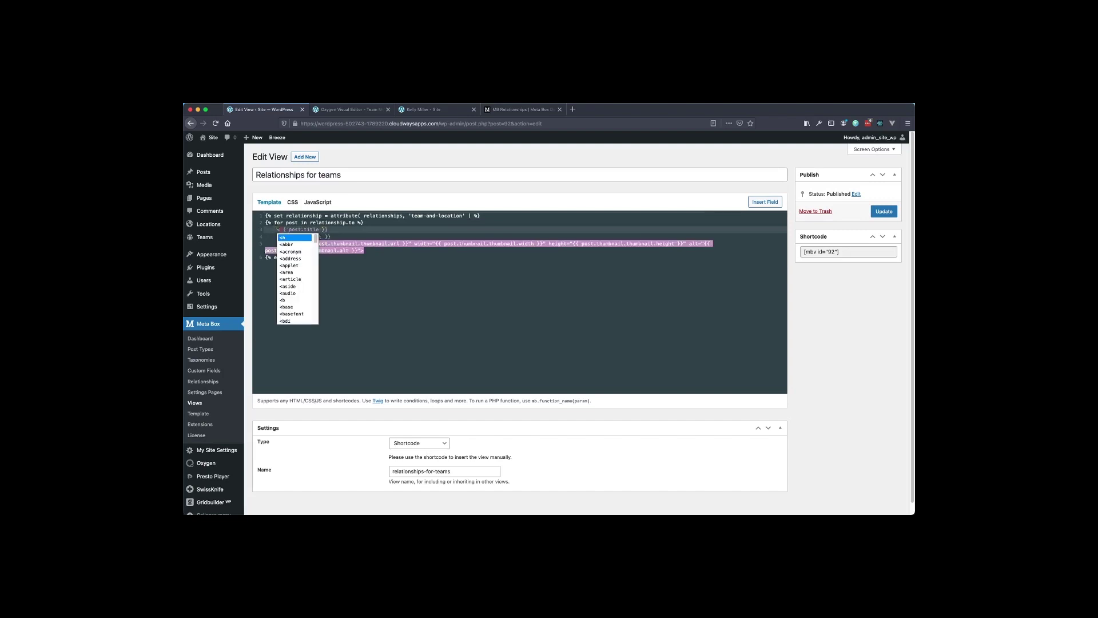
pyautogui.write('h2')
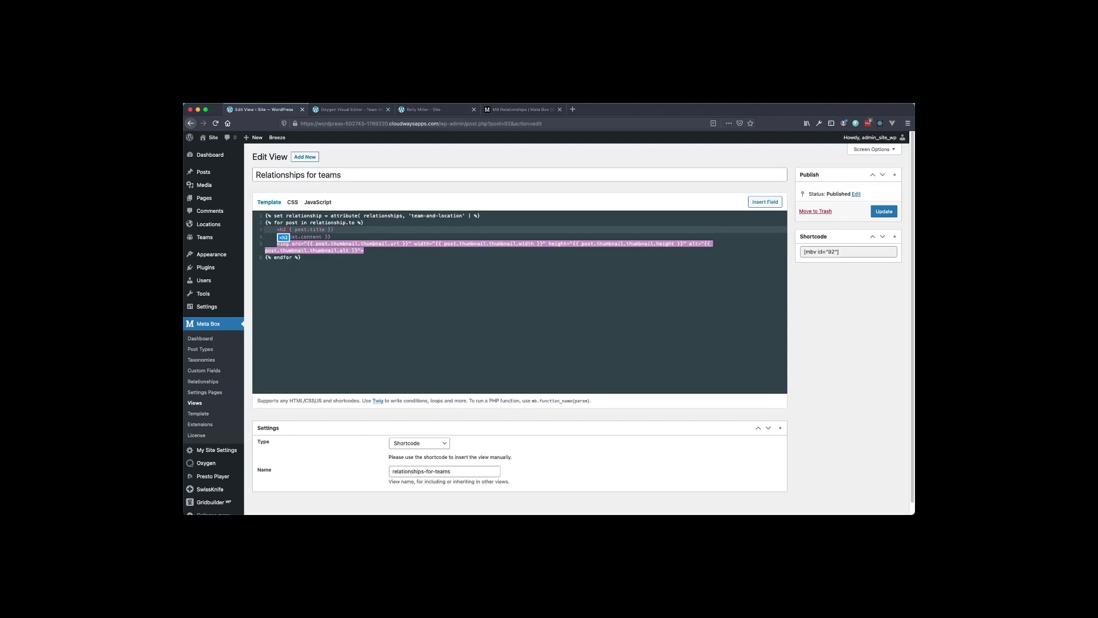
pyautogui.write('>')
pyautogui.press('Return')
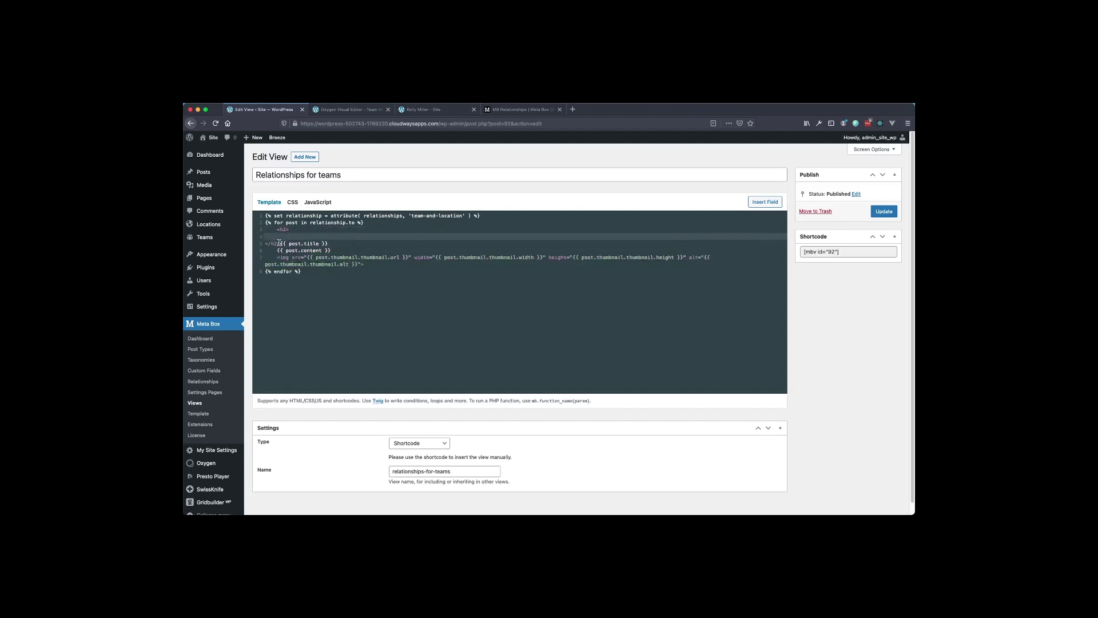
pyautogui.moveTo(279, 244); pyautogui.dragTo(269, 243)
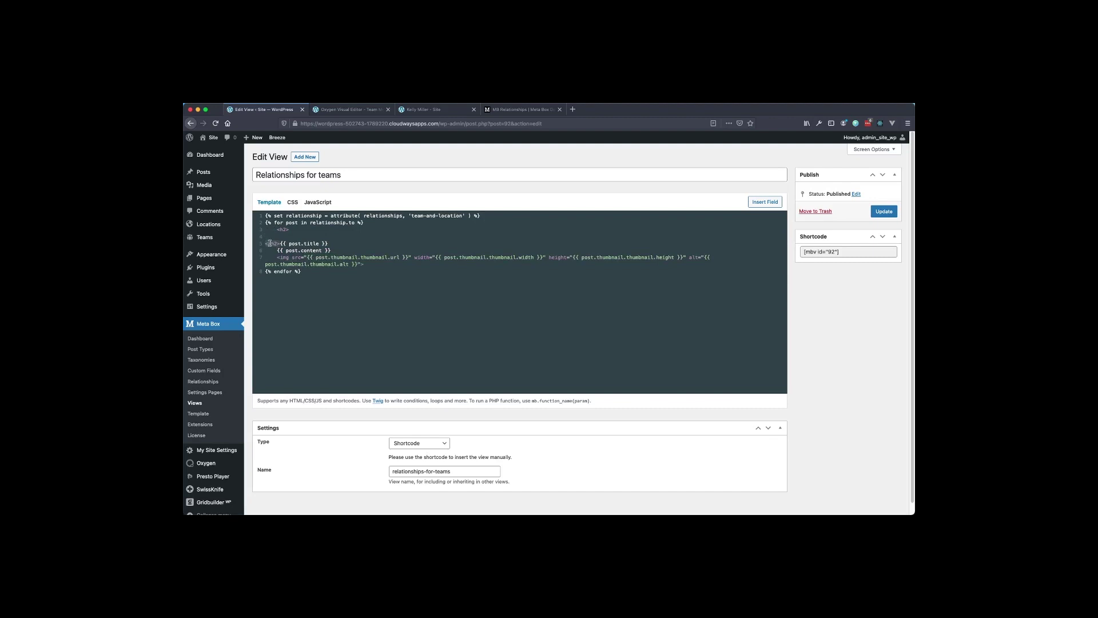
pyautogui.press('super+x')
pyautogui.click(322, 245)
pyautogui.press('super+v')
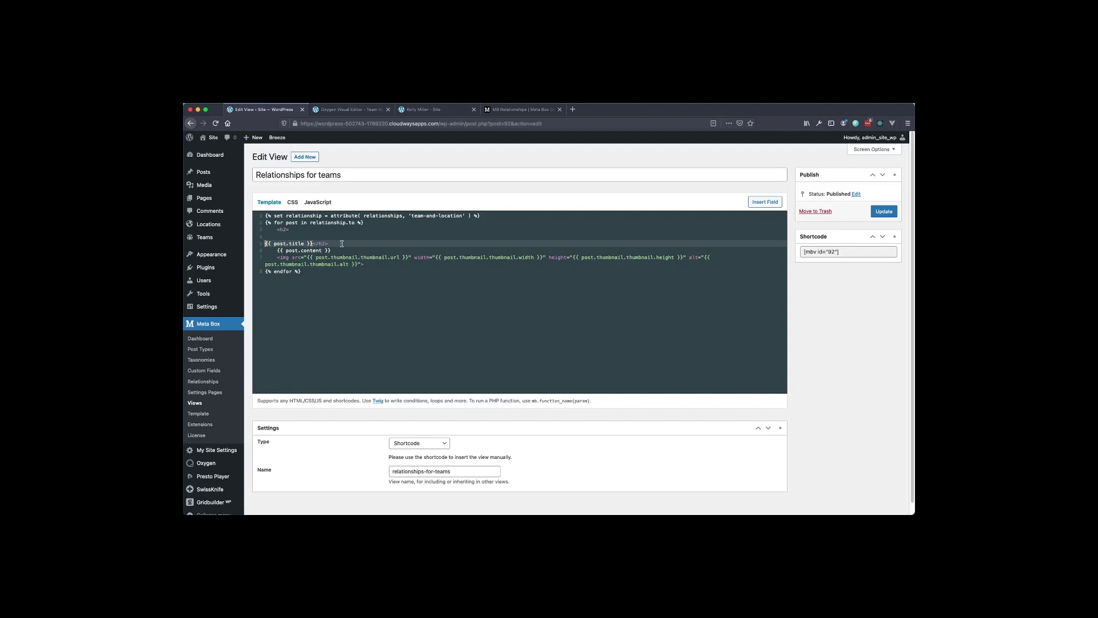
pyautogui.press('BackSpace')
pyautogui.press('BackSpace')
pyautogui.press('BackSpace')
pyautogui.press('BackSpace')
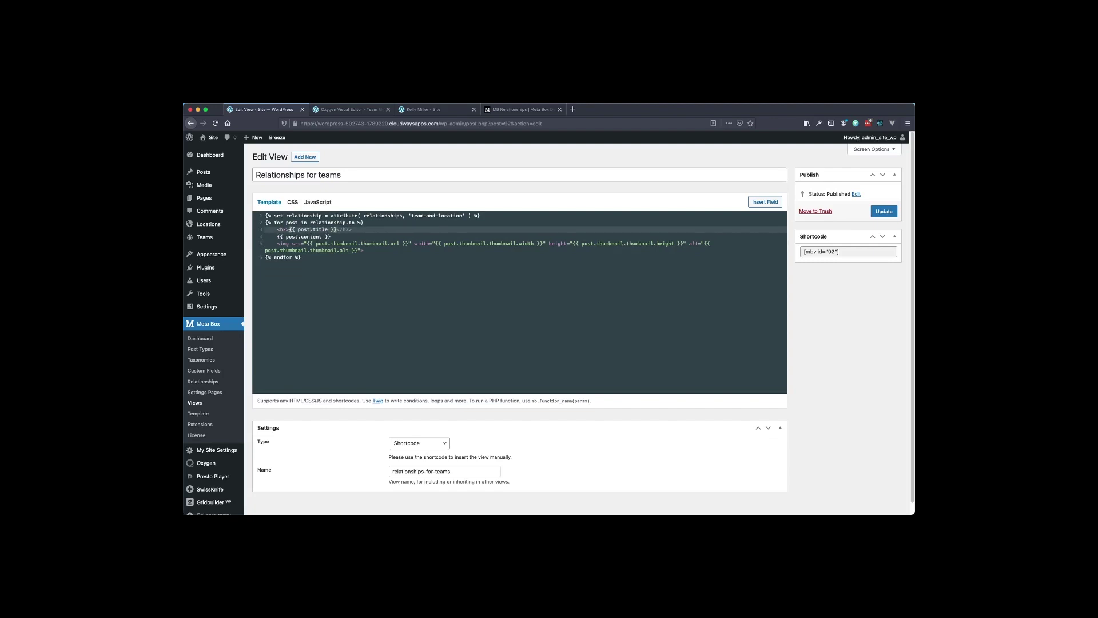
# Wrap {{ post.content }} in <p></p> tags on one line.
pyautogui.click(279, 236)
pyautogui.write('<p')
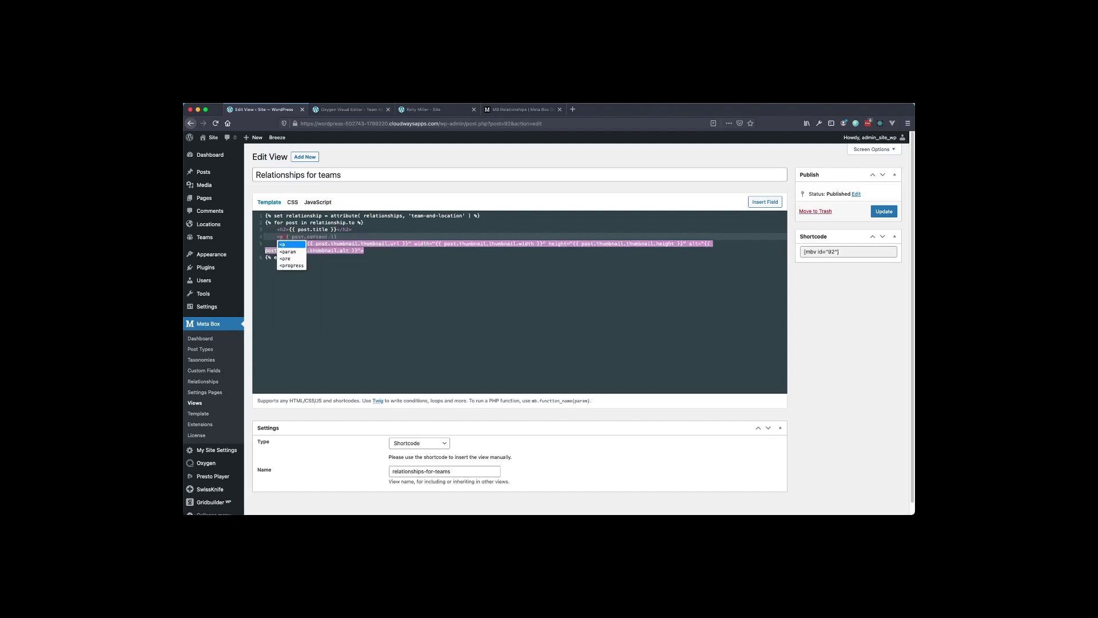
pyautogui.write('>')
pyautogui.press('Return')
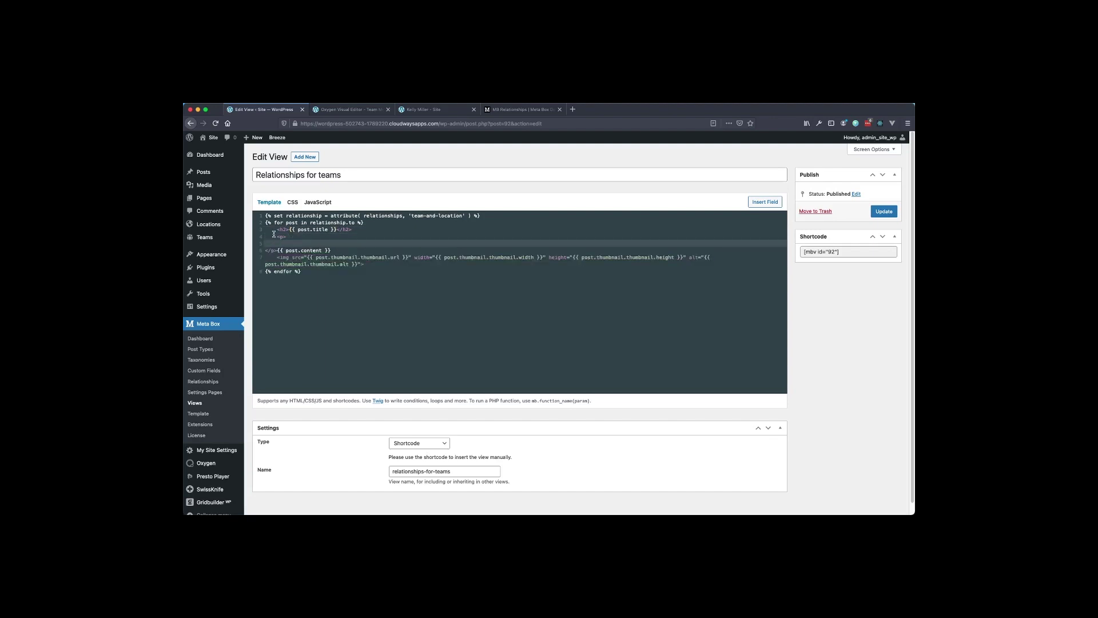
pyautogui.moveTo(277, 250); pyautogui.dragTo(263, 251)
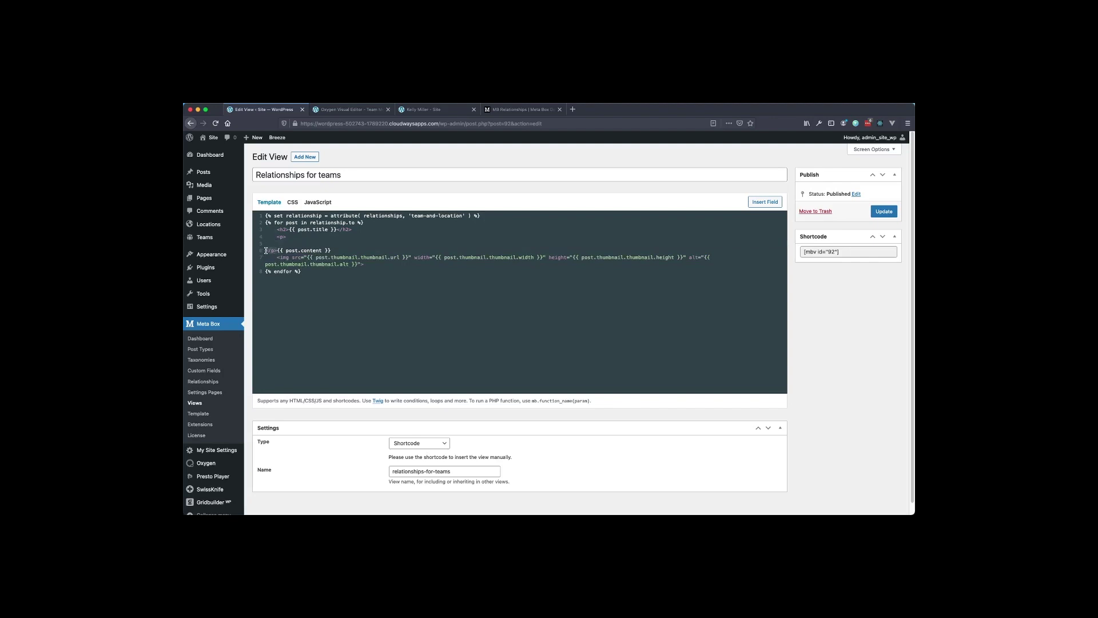
pyautogui.press('super+x')
pyautogui.press('super+Right')
pyautogui.press('super+v')
pyautogui.press('BackSpace')
pyautogui.press('BackSpace')
pyautogui.press('BackSpace')
pyautogui.press('BackSpace')
pyautogui.press('BackSpace')
pyautogui.press('BackSpace')
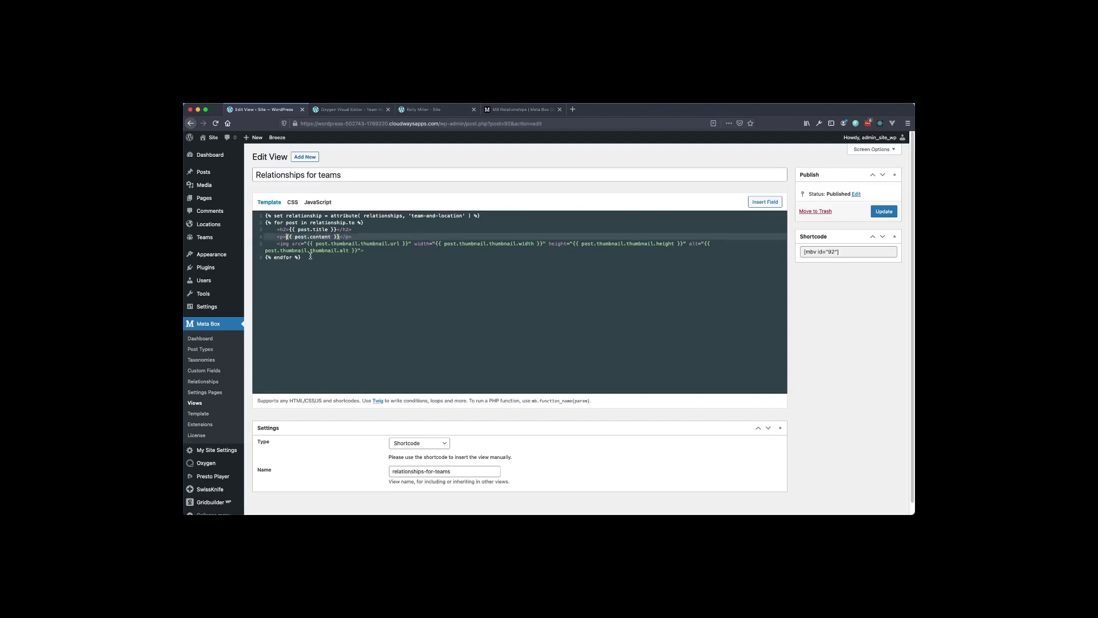
# Update the view and reload the CEO's profile page to see the change.
pyautogui.click(884, 212)
pyautogui.click(423, 109)
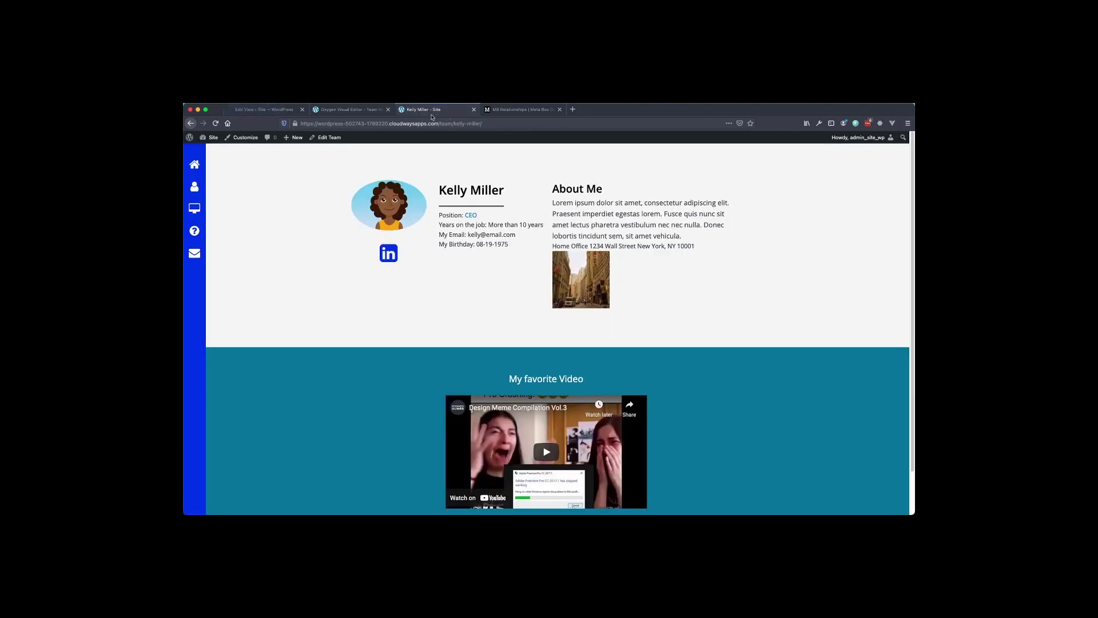
pyautogui.click(216, 123)
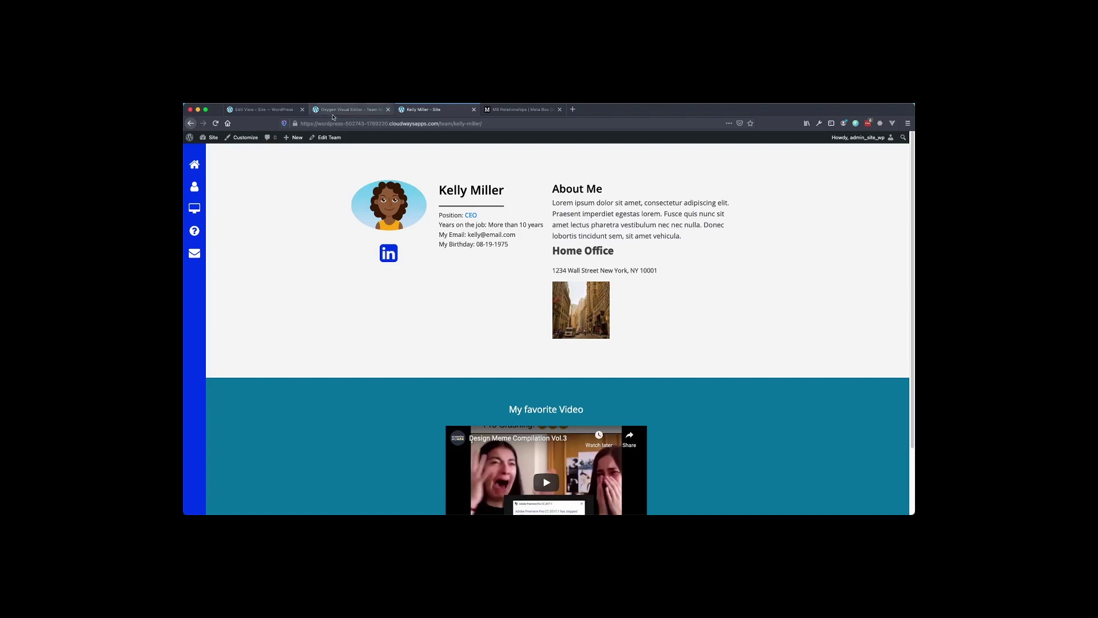
# Open the manager's profile from Our Team and check the International Office heading.
pyautogui.click(191, 123)
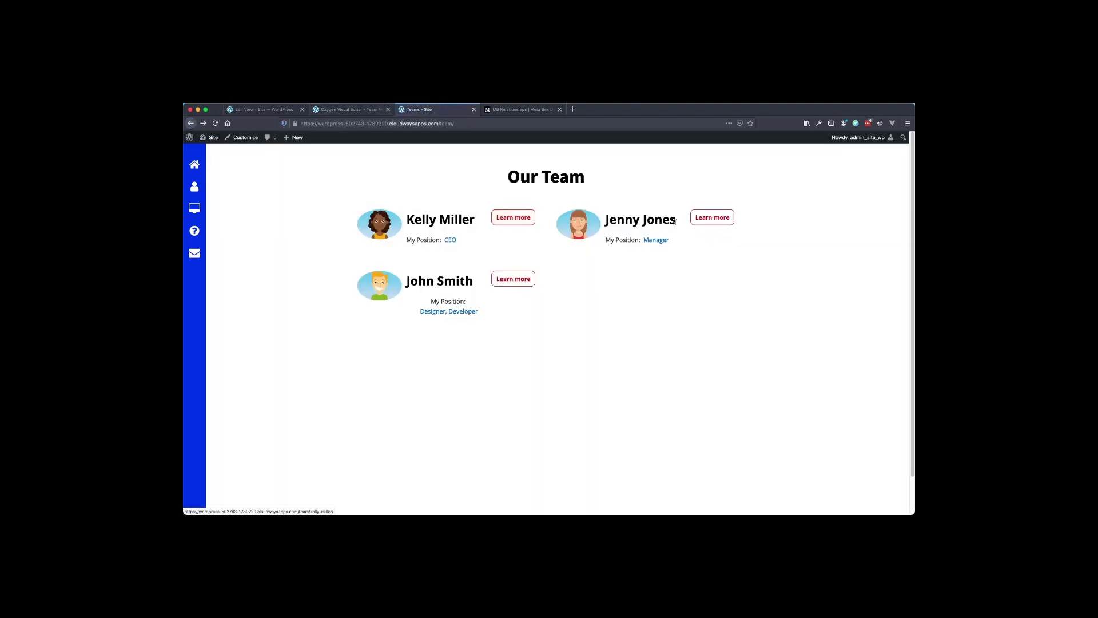
pyautogui.click(714, 218)
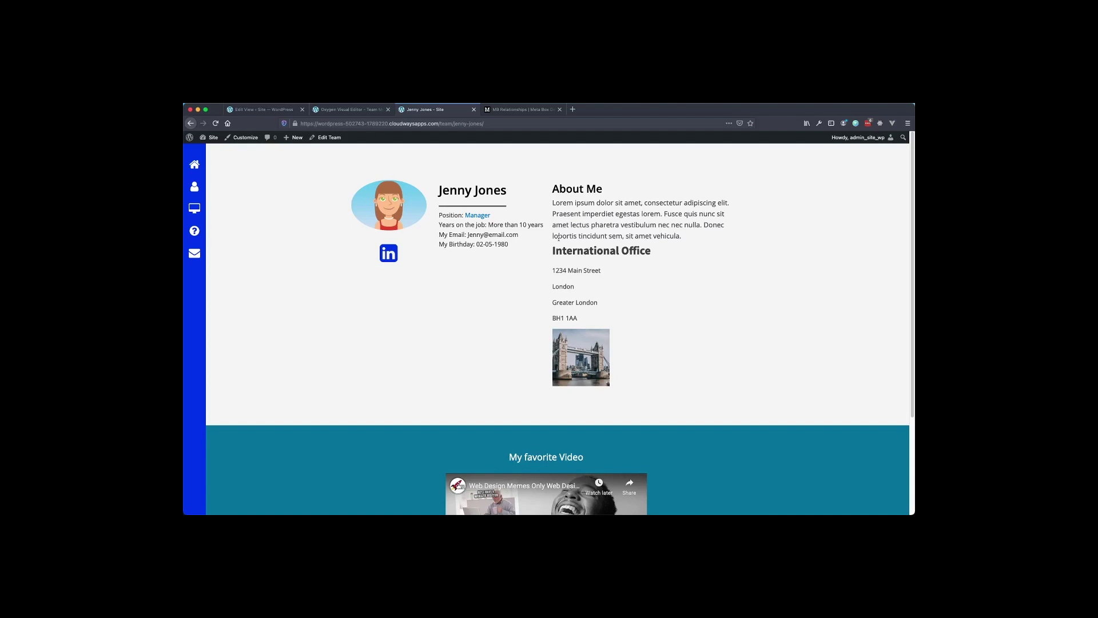
pyautogui.moveTo(553, 250); pyautogui.dragTo(648, 253)
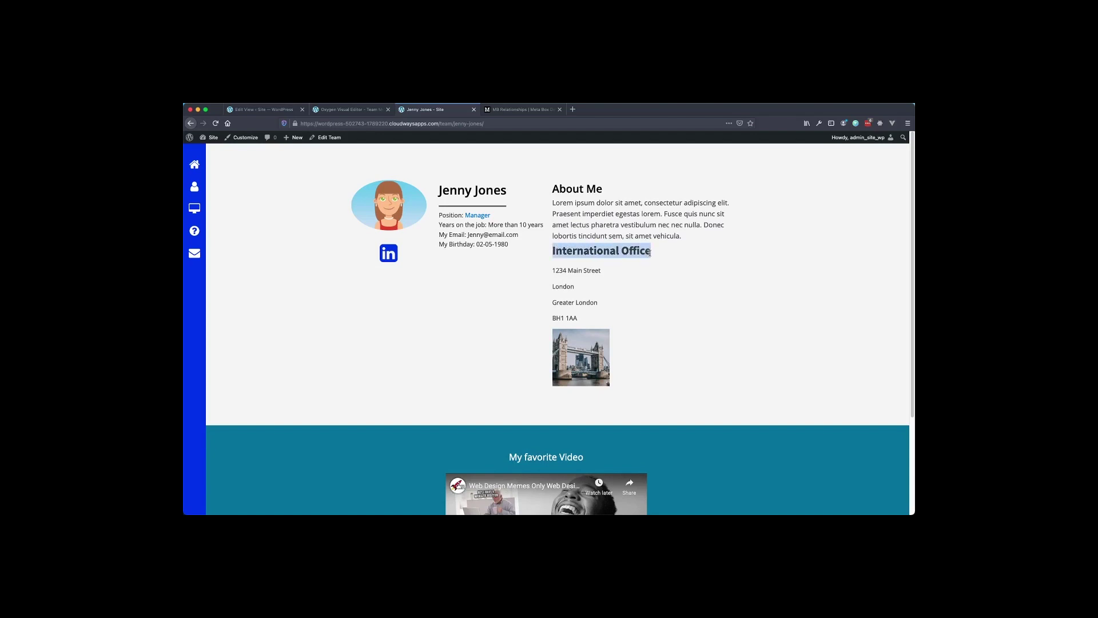
pyautogui.click(678, 243)
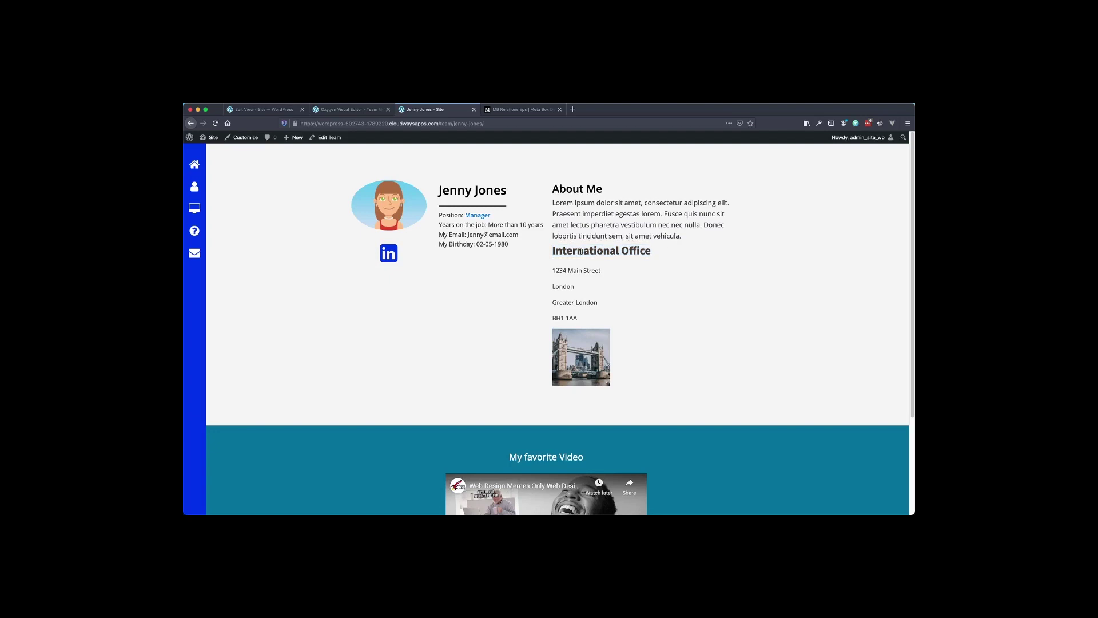
# Glance over the view template and profile, then bring up the MB Relationships documentation page.
pyautogui.click(334, 110)
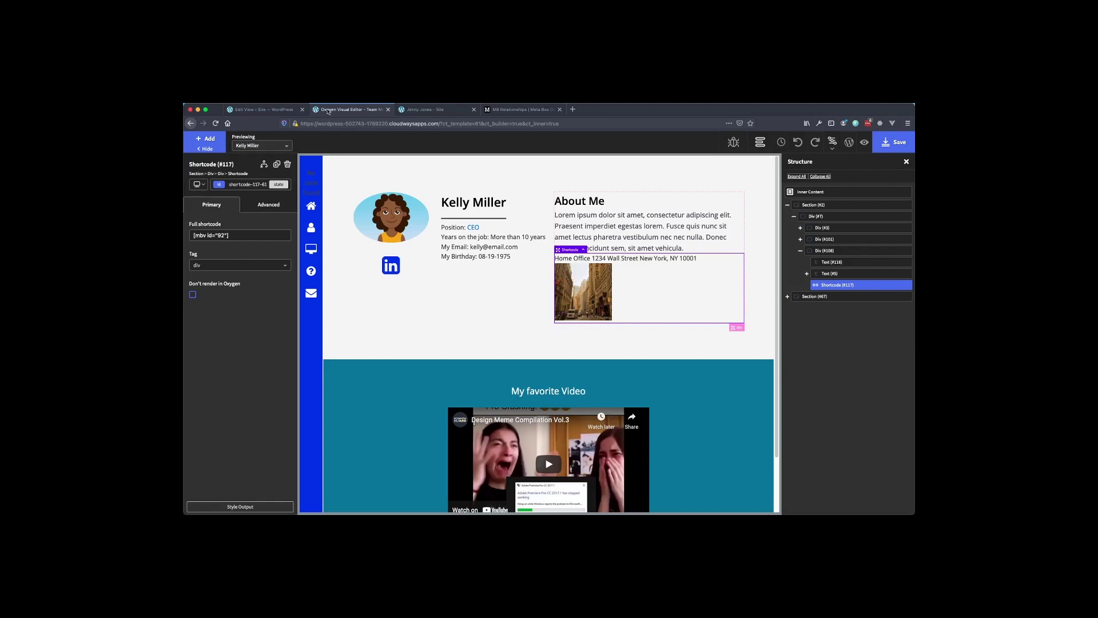
pyautogui.click(256, 110)
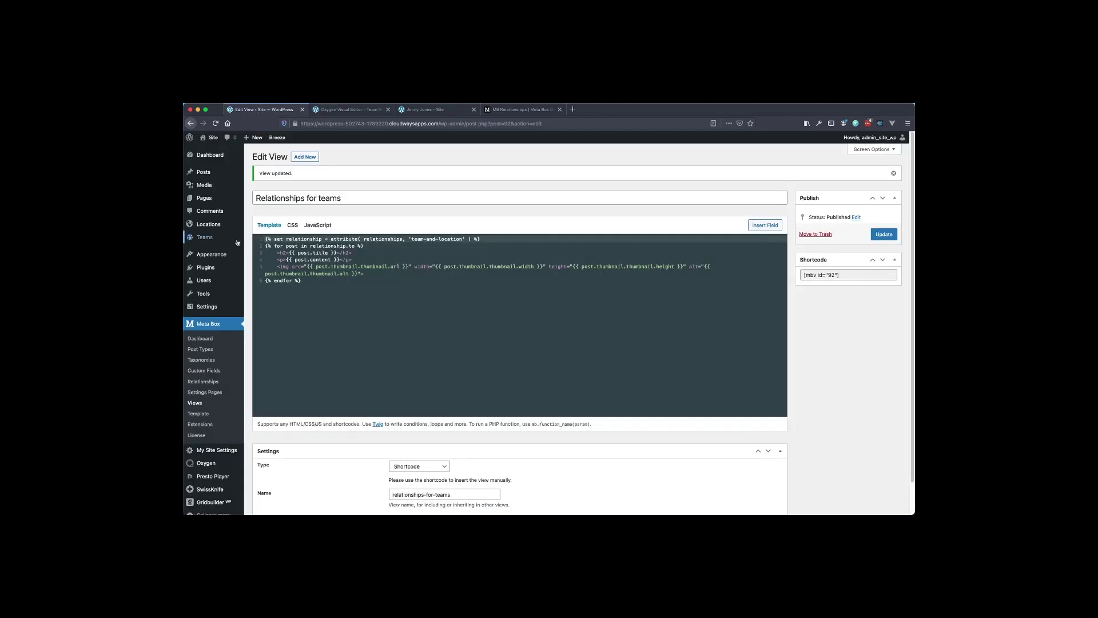
pyautogui.moveTo(206, 237)
pyautogui.click(433, 110)
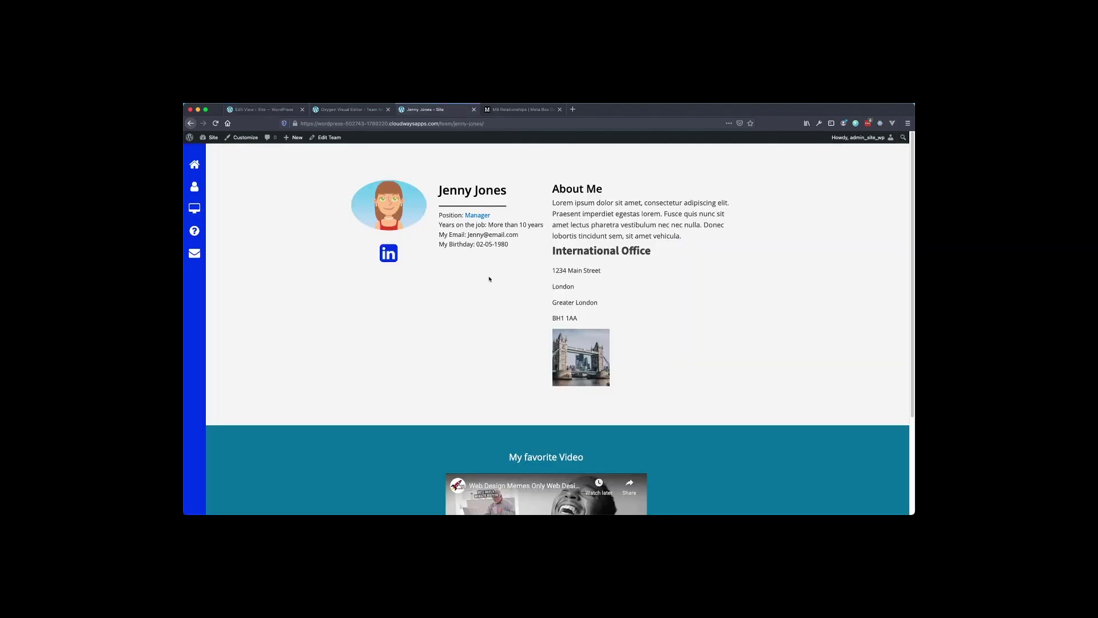
pyautogui.click(356, 114)
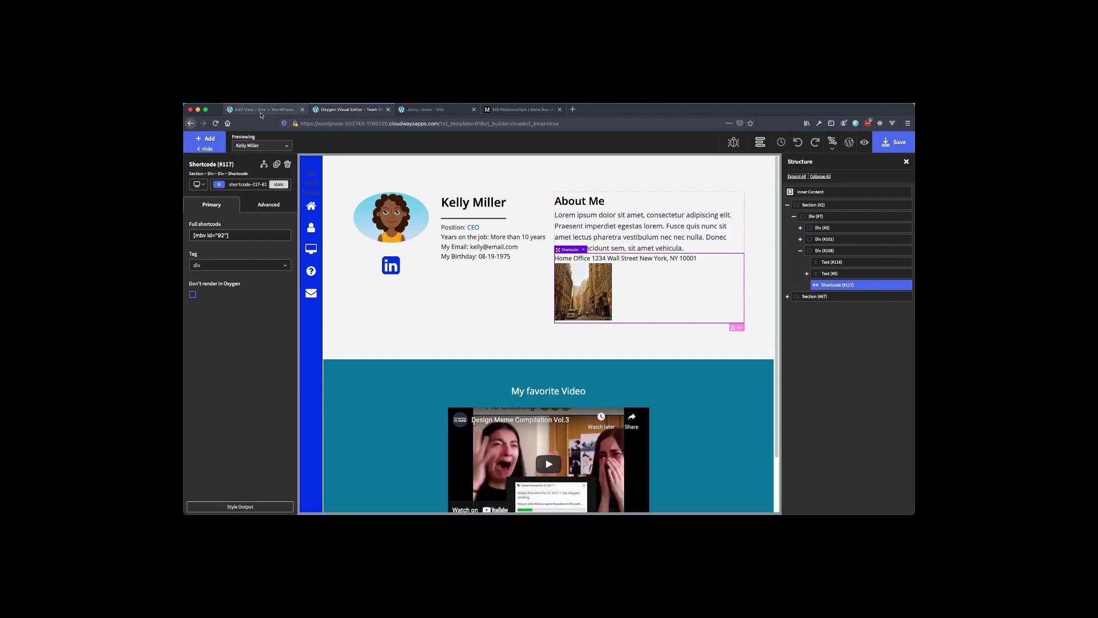
pyautogui.click(261, 115)
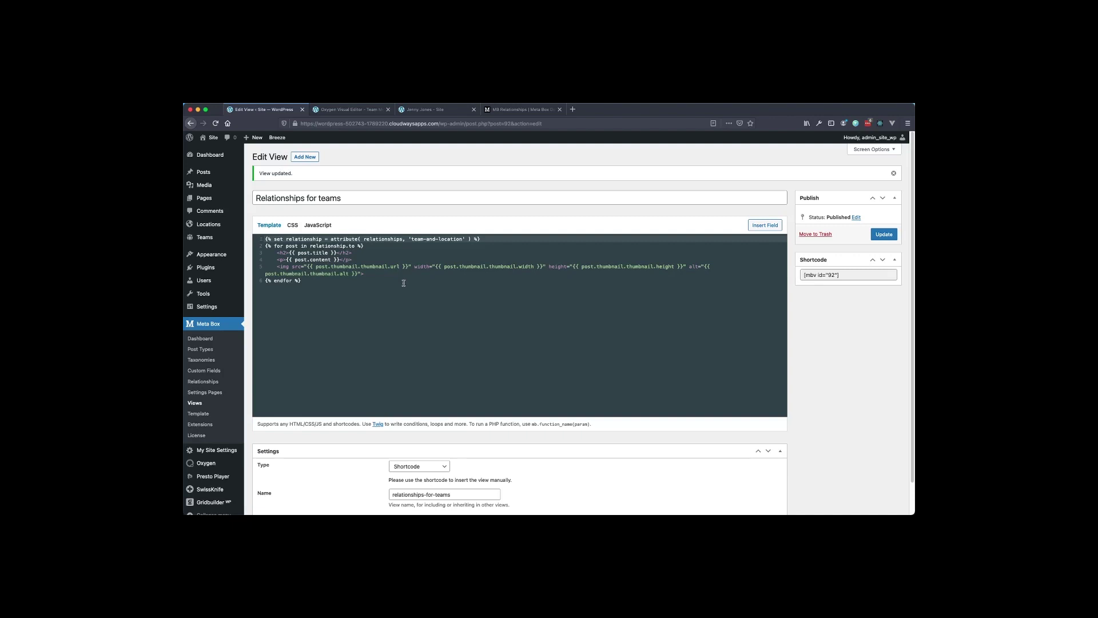
pyautogui.click(522, 110)
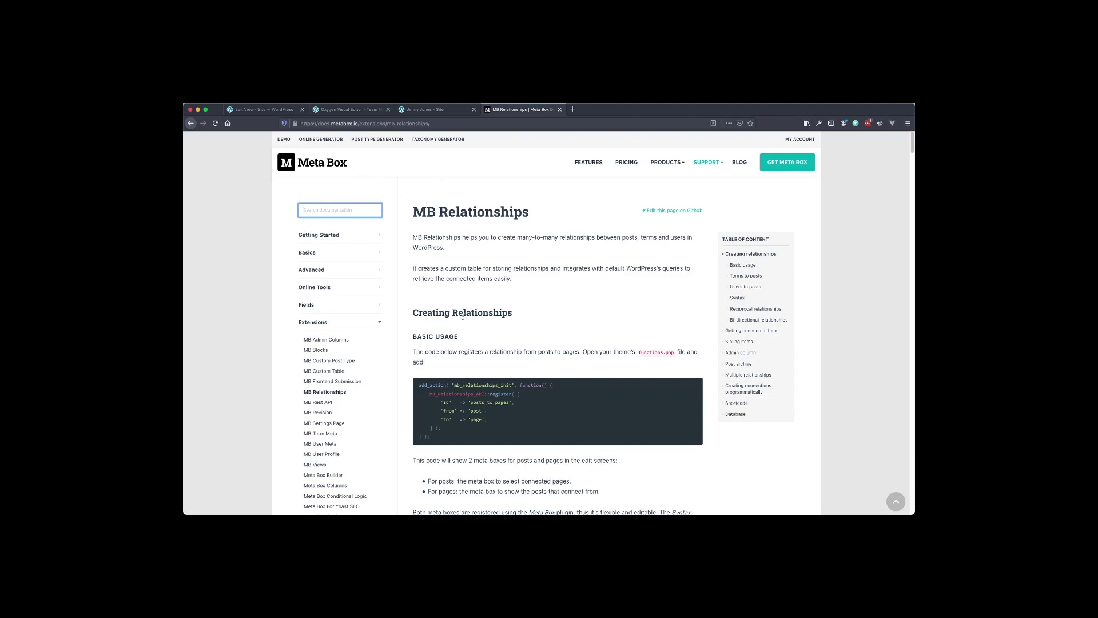
# Return to the Relationships for teams view template looping title, content and thumbnail.
pyautogui.click(358, 110)
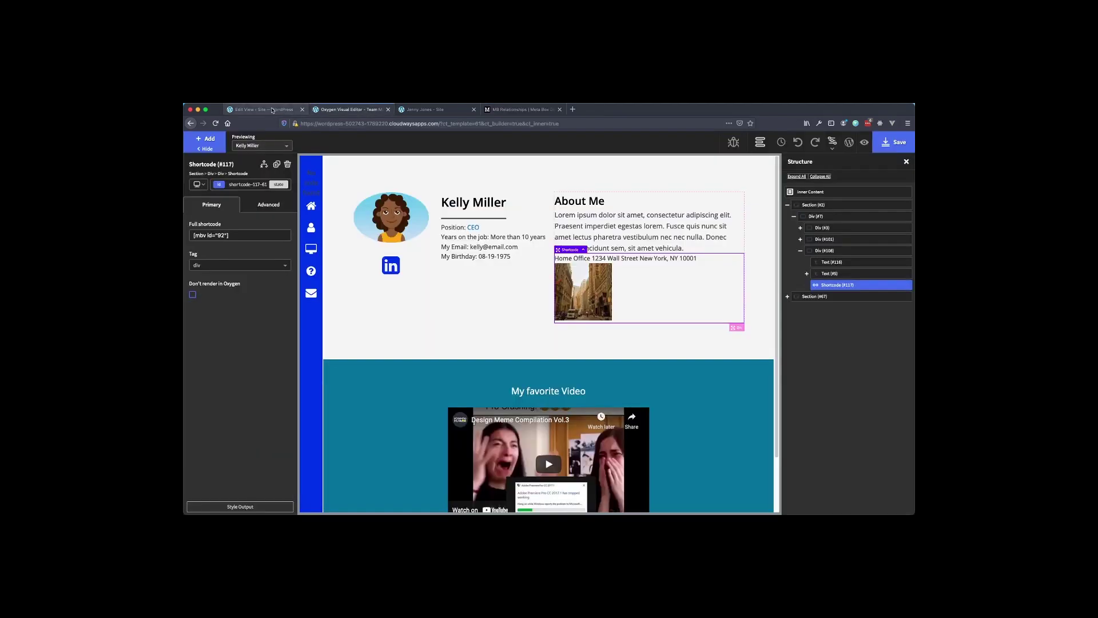
pyautogui.click(263, 109)
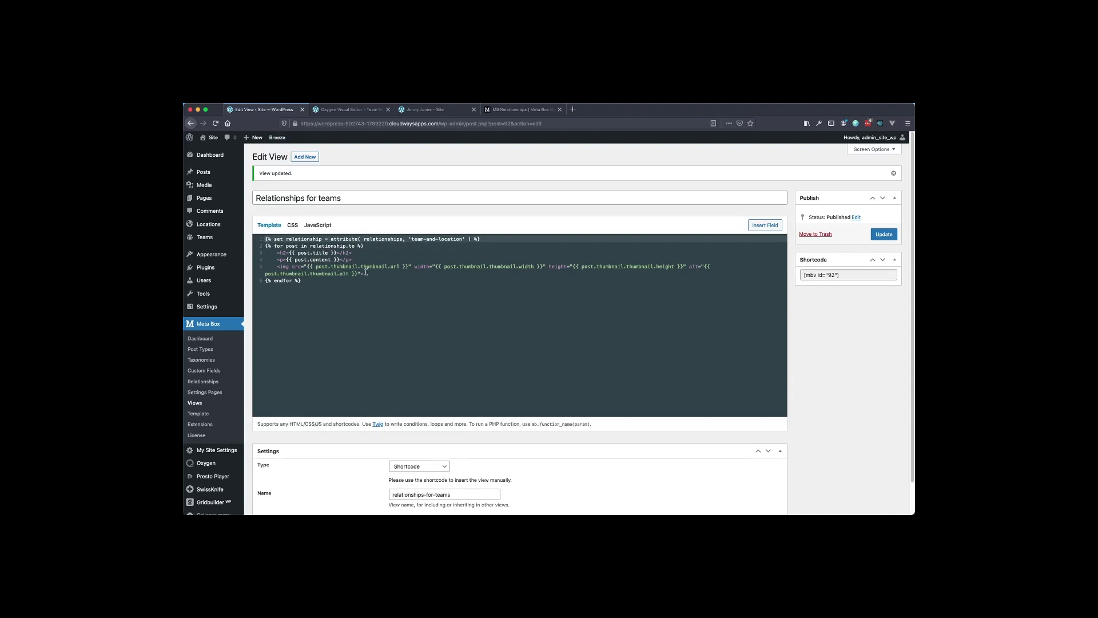
pyautogui.moveTo(221, 241)
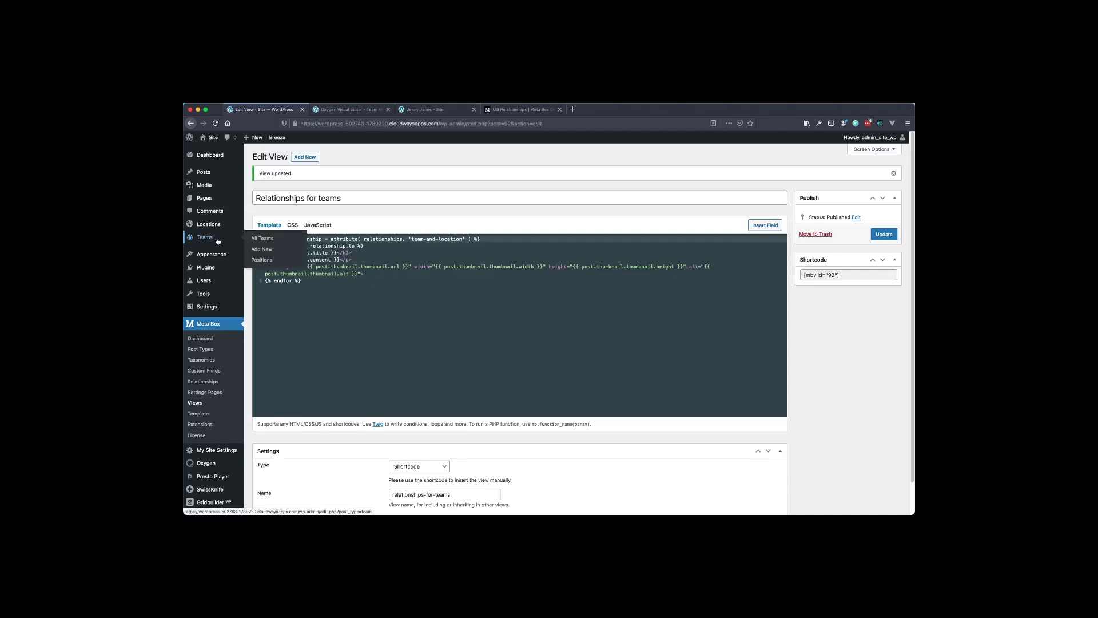